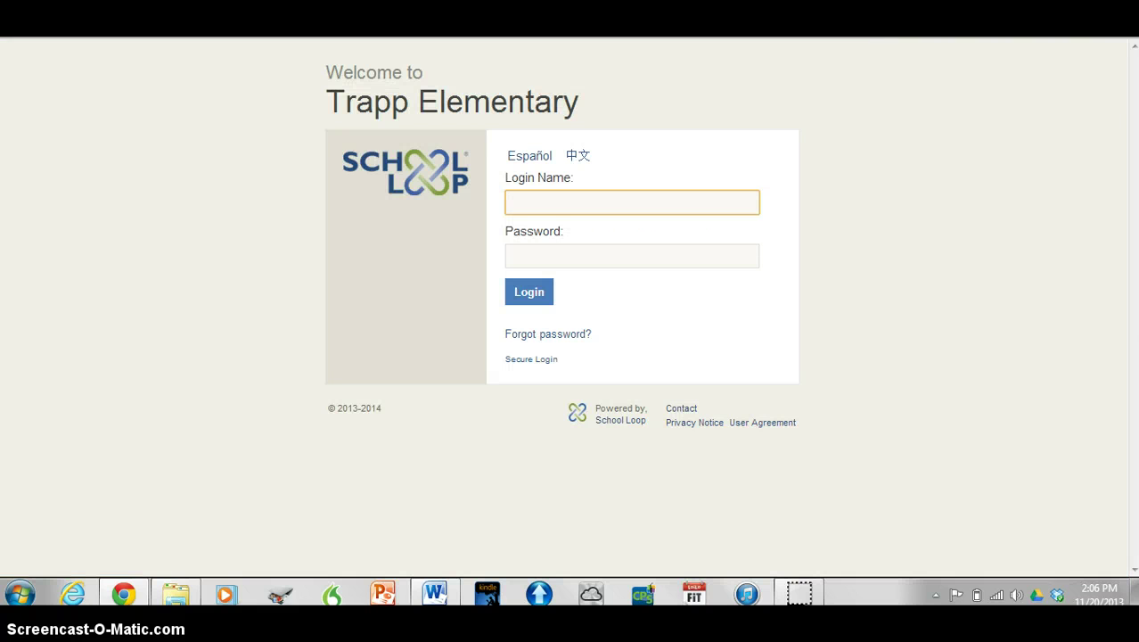
Enter the teacher's login name in the Trapp Elementary sign-in form
{"action": "key", "text": "Tab"}
Sign in and open the Groups page listing the teacher's three groups
{"action": "left_click", "coordinate": [528, 295]}
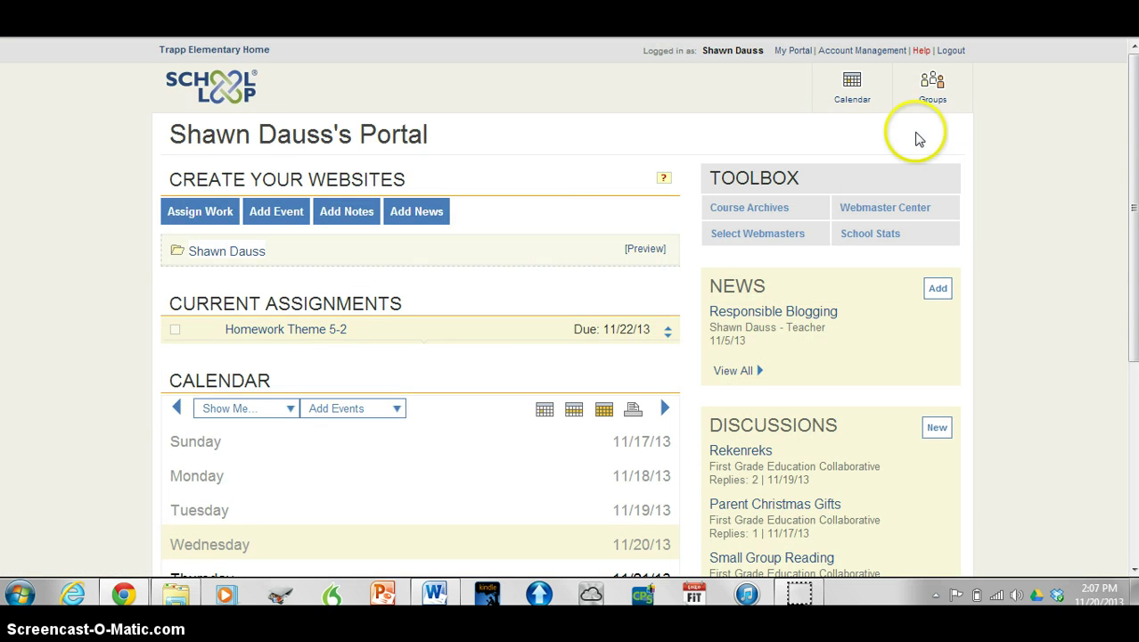
{"action": "left_click", "coordinate": [928, 90]}
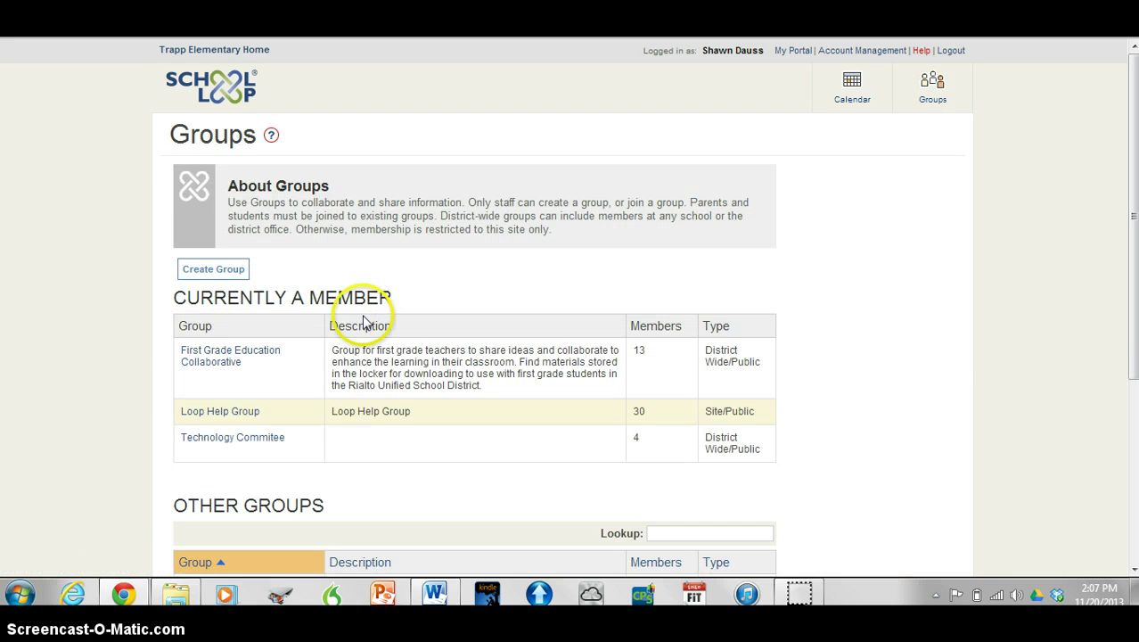
{"action": "left_click", "coordinate": [210, 358]}
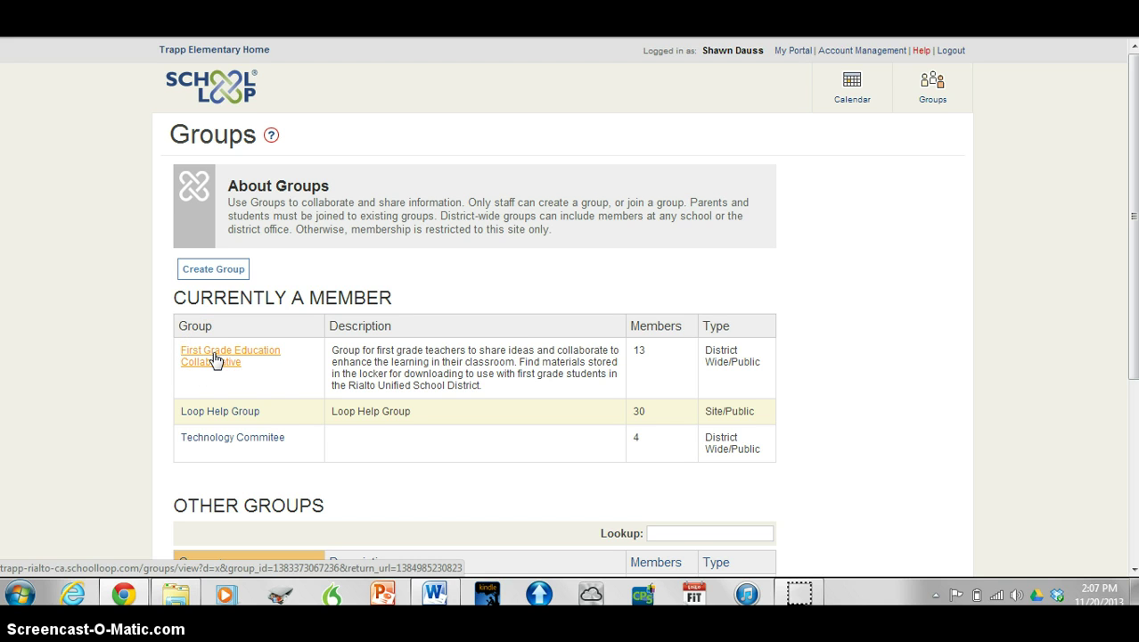
Open the First Grade Education Collaborative group and browse its Discussions, News and Locker folders
{"action": "left_click", "coordinate": [214, 359]}
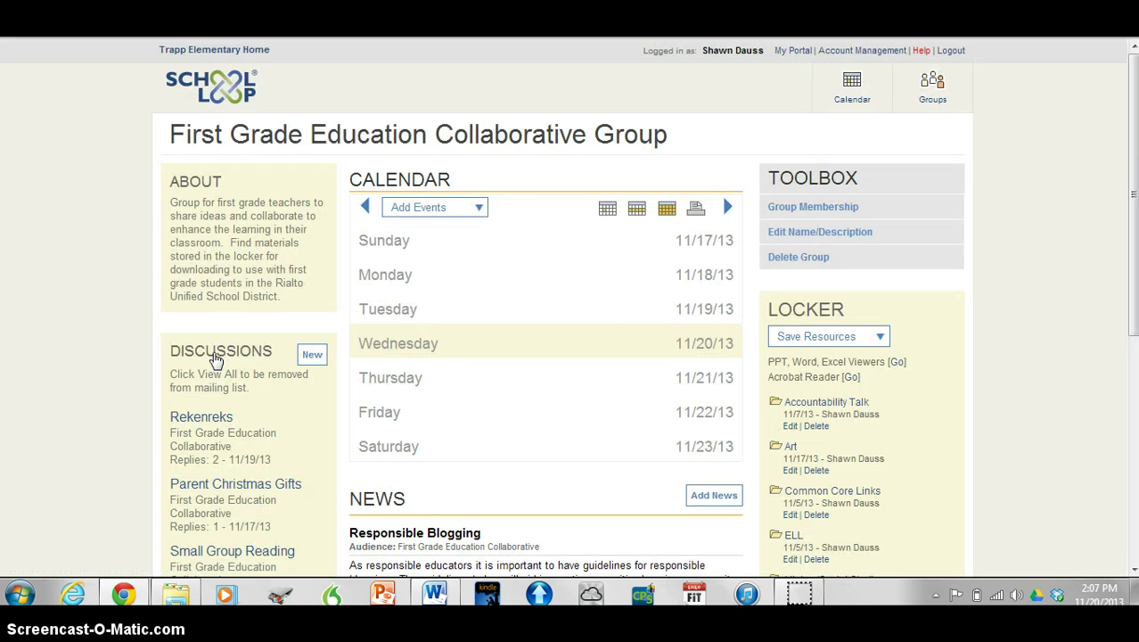
{"action": "left_click", "coordinate": [486, 323]}
{"action": "scroll", "coordinate": [560, 296], "scroll_direction": "down", "scroll_amount": 1}
{"action": "scroll", "coordinate": [560, 295], "scroll_direction": "down", "scroll_amount": 1}
{"action": "scroll", "coordinate": [560, 296], "scroll_direction": "up", "scroll_amount": 2}
{"action": "scroll", "coordinate": [526, 268], "scroll_direction": "down", "scroll_amount": 3}
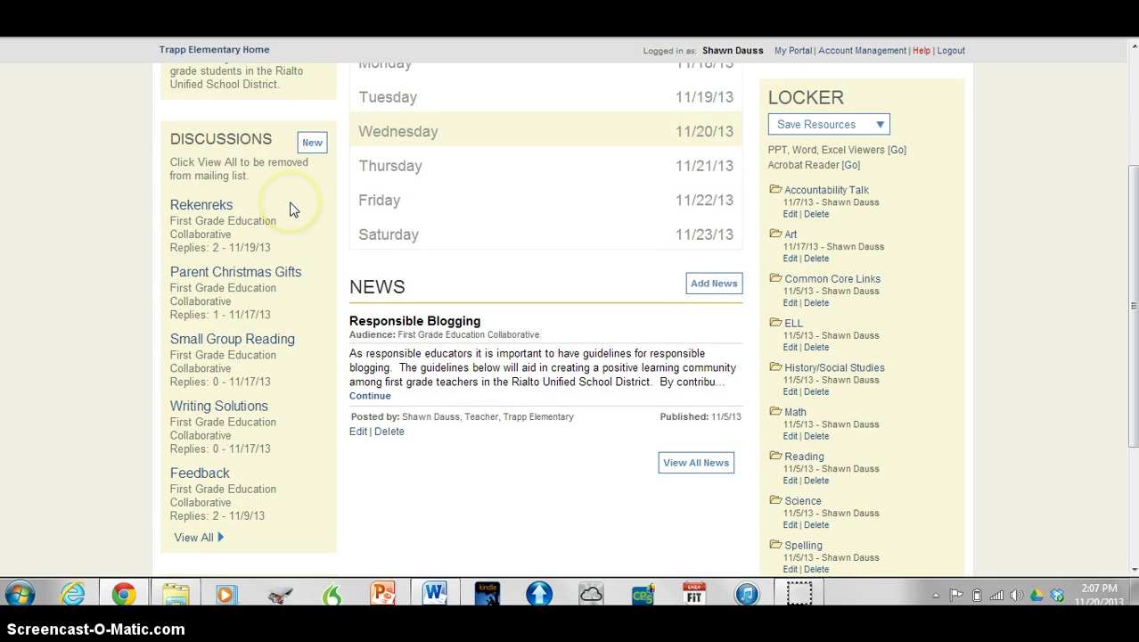
{"action": "scroll", "coordinate": [290, 209], "scroll_direction": "down", "scroll_amount": 1}
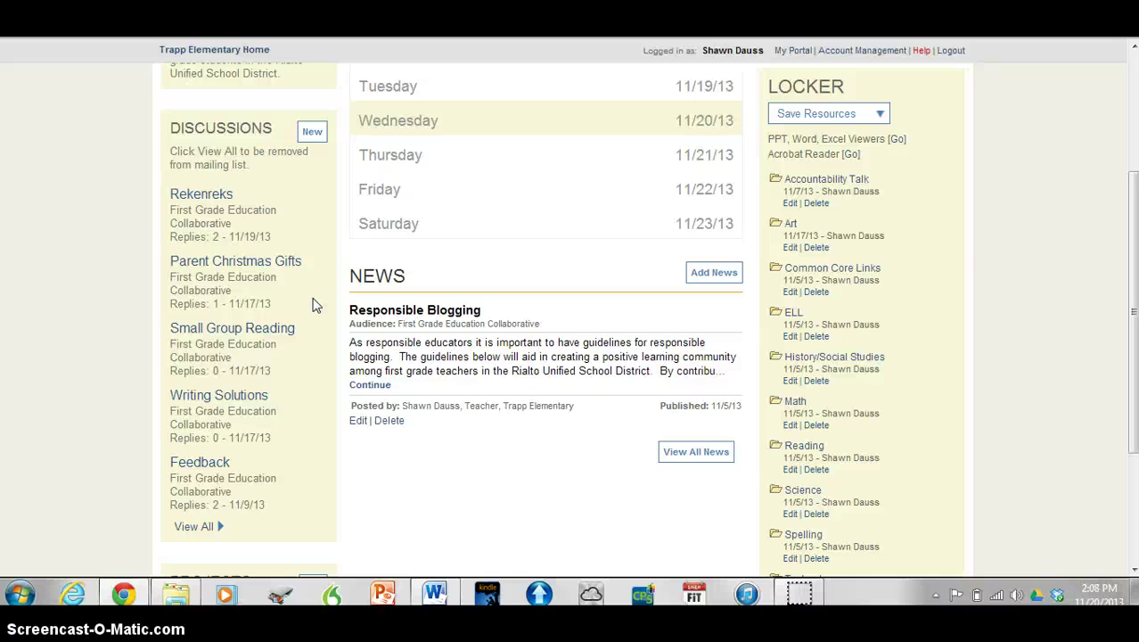
Read the Feedback discussion thread's original request and its two replies
{"action": "left_click", "coordinate": [201, 462]}
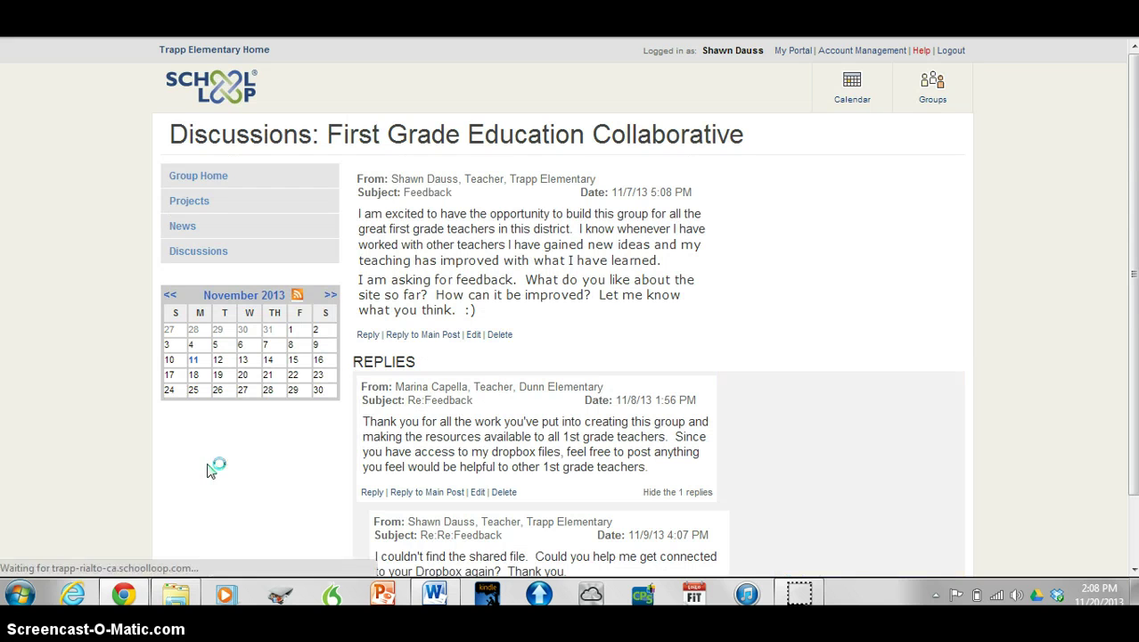
{"action": "scroll", "coordinate": [874, 360], "scroll_direction": "down", "scroll_amount": 1}
{"action": "left_click", "coordinate": [865, 356]}
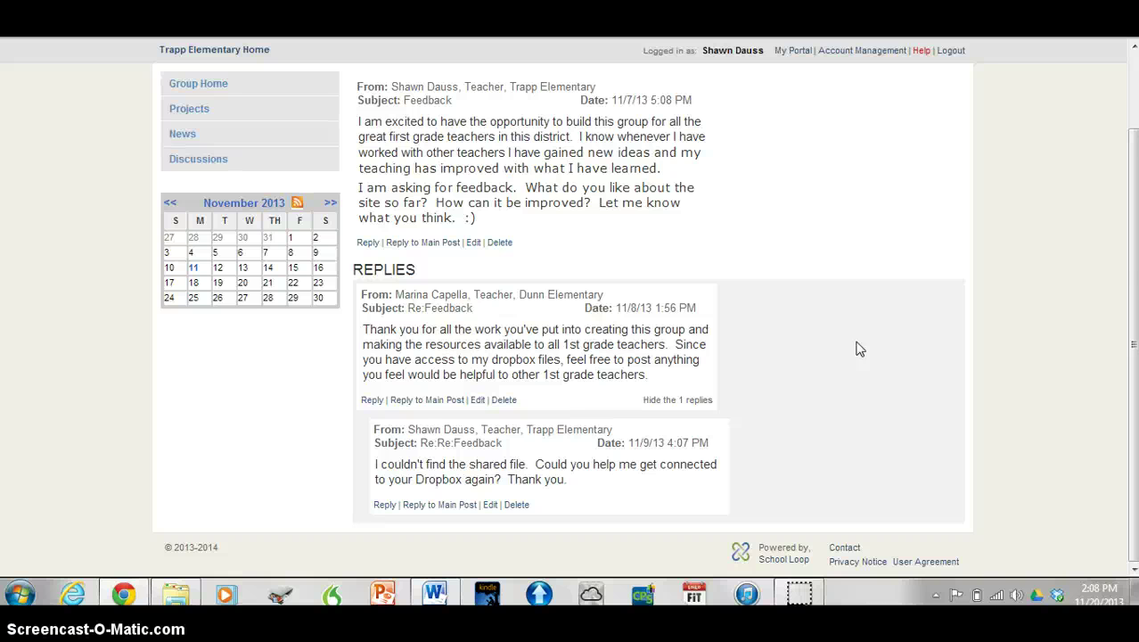
{"action": "scroll", "coordinate": [859, 348], "scroll_direction": "up", "scroll_amount": 1}
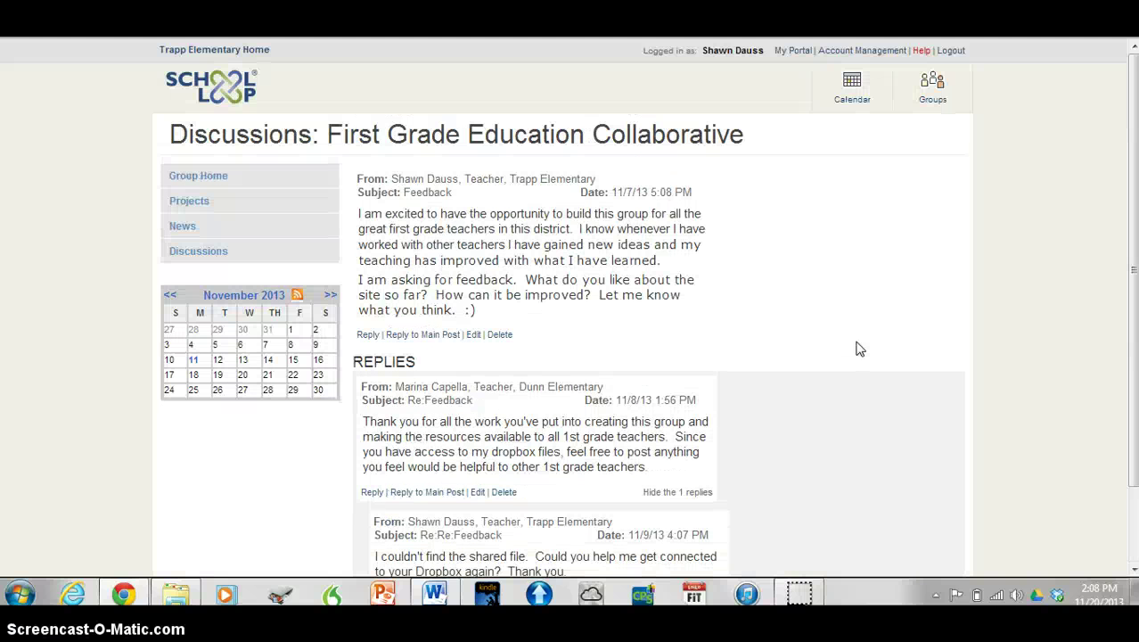
{"action": "left_click", "coordinate": [851, 223]}
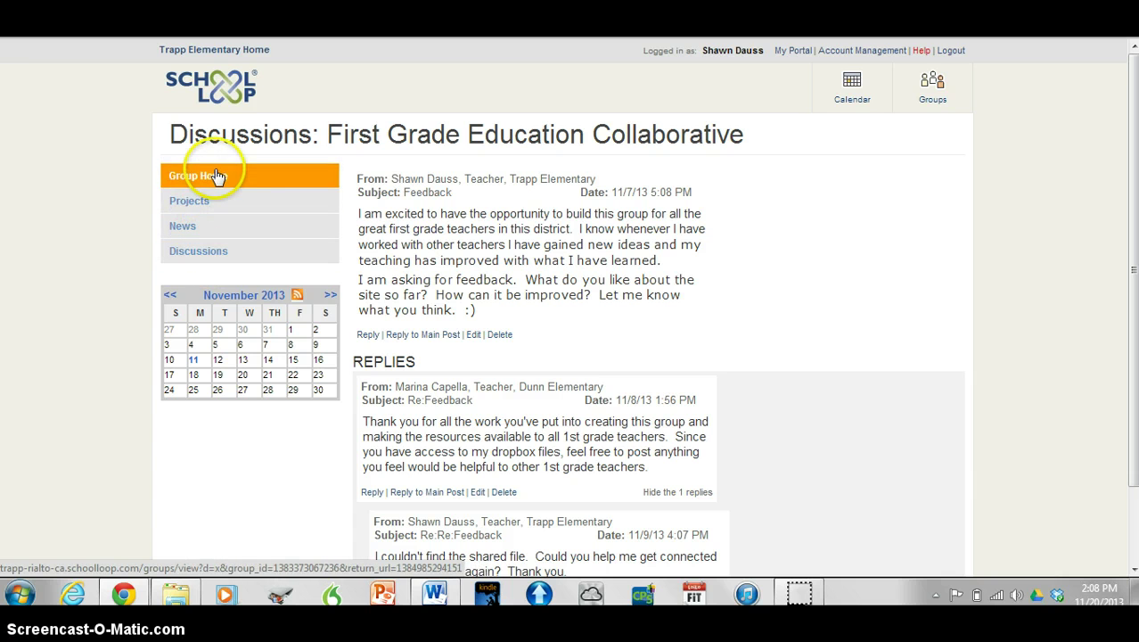
Read the full Responsible Blogging news post and its five guidelines from the group home
{"action": "left_click", "coordinate": [220, 185]}
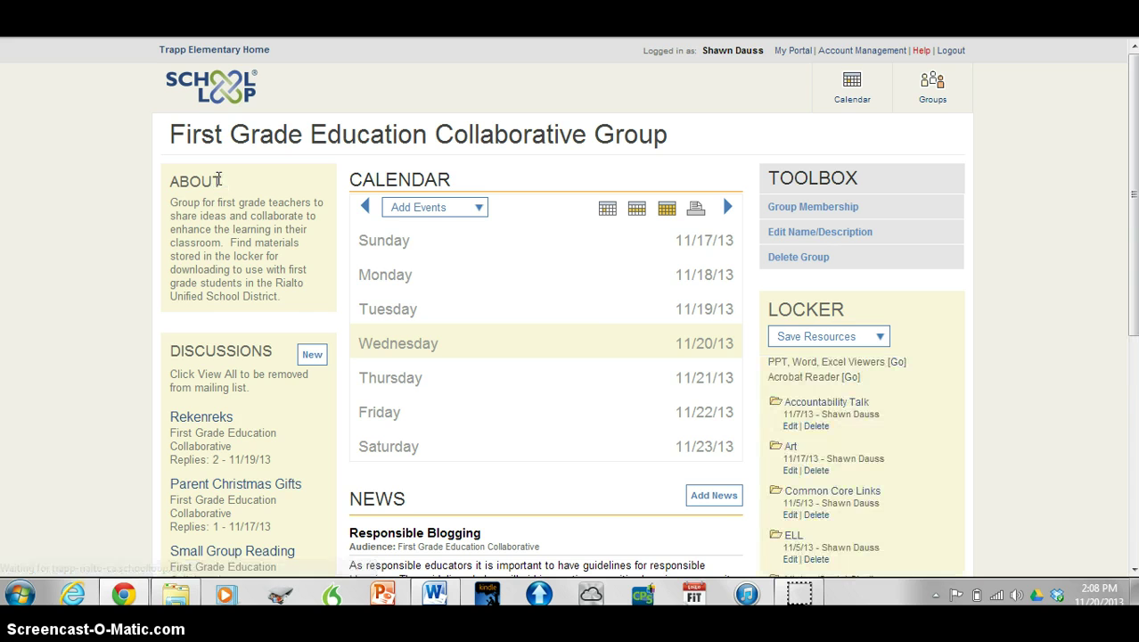
{"action": "scroll", "coordinate": [574, 349], "scroll_direction": "down", "scroll_amount": 1}
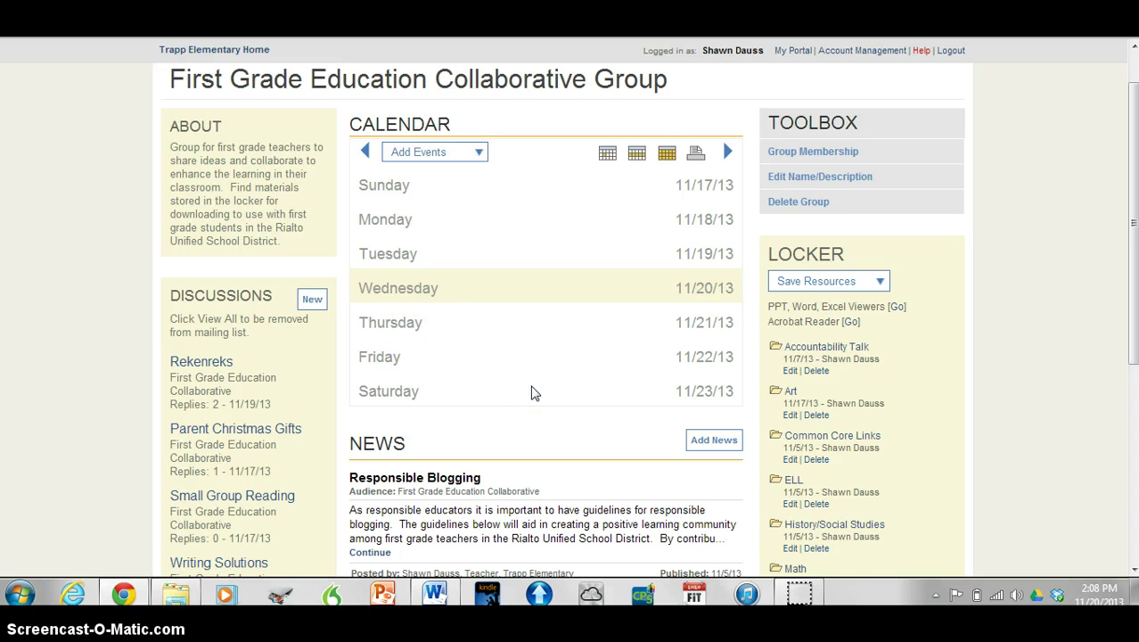
{"action": "scroll", "coordinate": [532, 393], "scroll_direction": "down", "scroll_amount": 2}
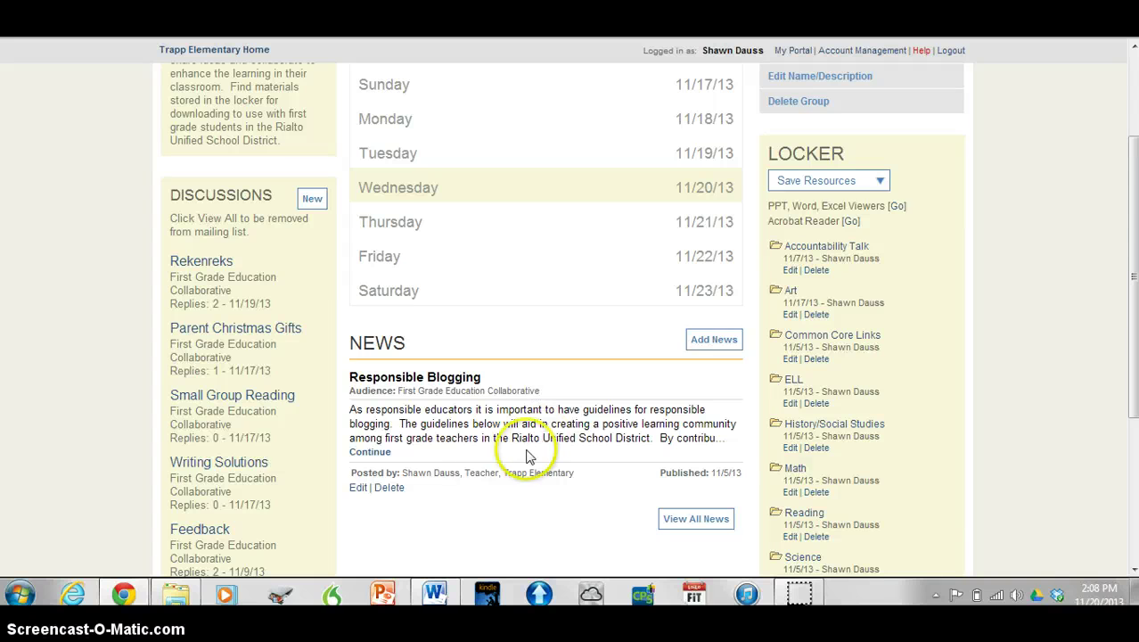
{"action": "left_click", "coordinate": [389, 457]}
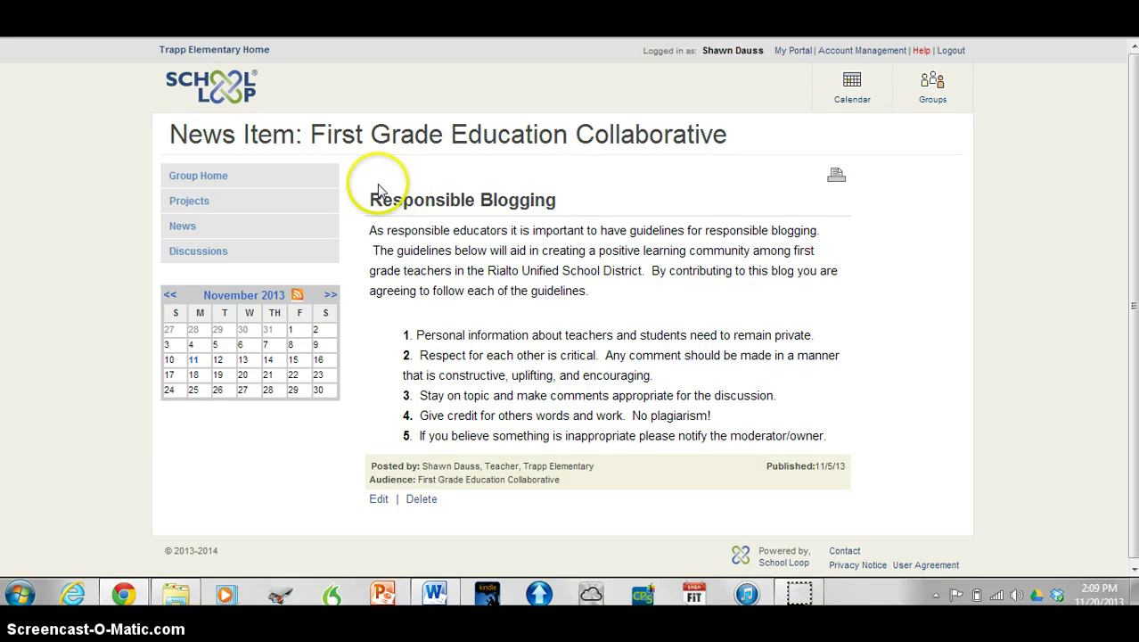
{"action": "left_click", "coordinate": [227, 179]}
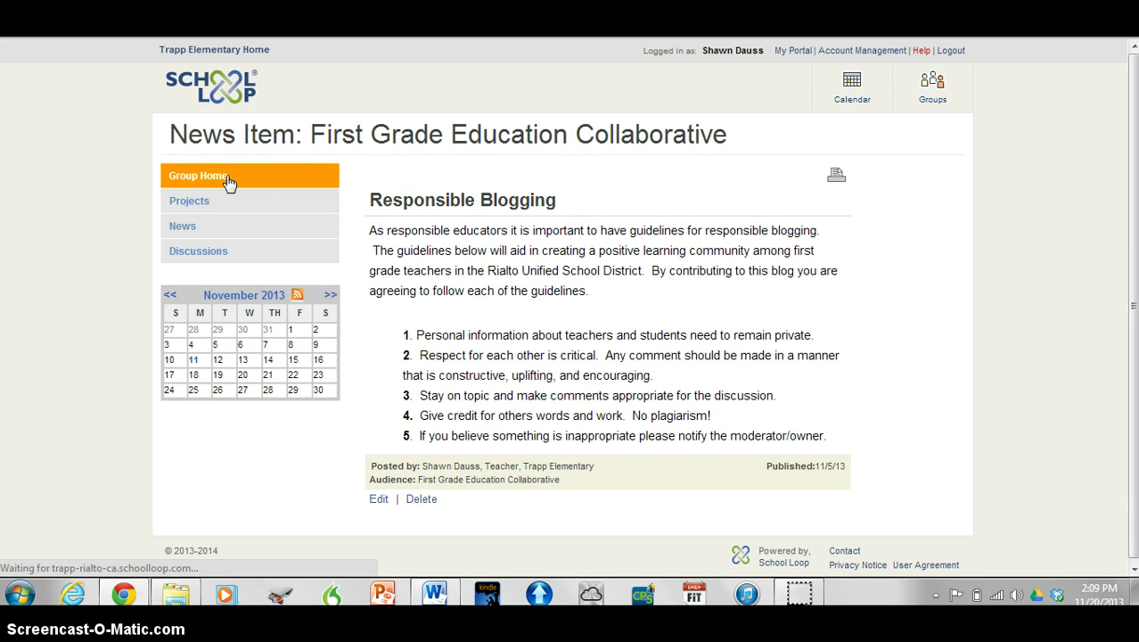
{"action": "left_click_drag", "start_coordinate": [716, 191], "coordinate": [963, 194]}
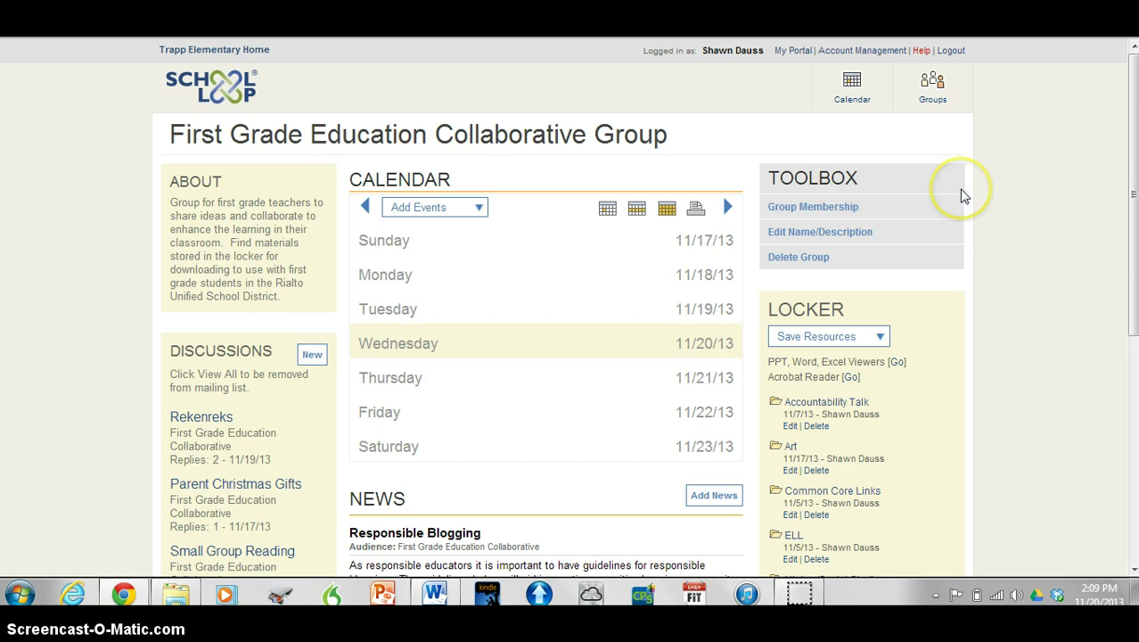
{"action": "scroll", "coordinate": [962, 194], "scroll_direction": "down", "scroll_amount": 3}
{"action": "scroll", "coordinate": [961, 193], "scroll_direction": "up", "scroll_amount": 1}
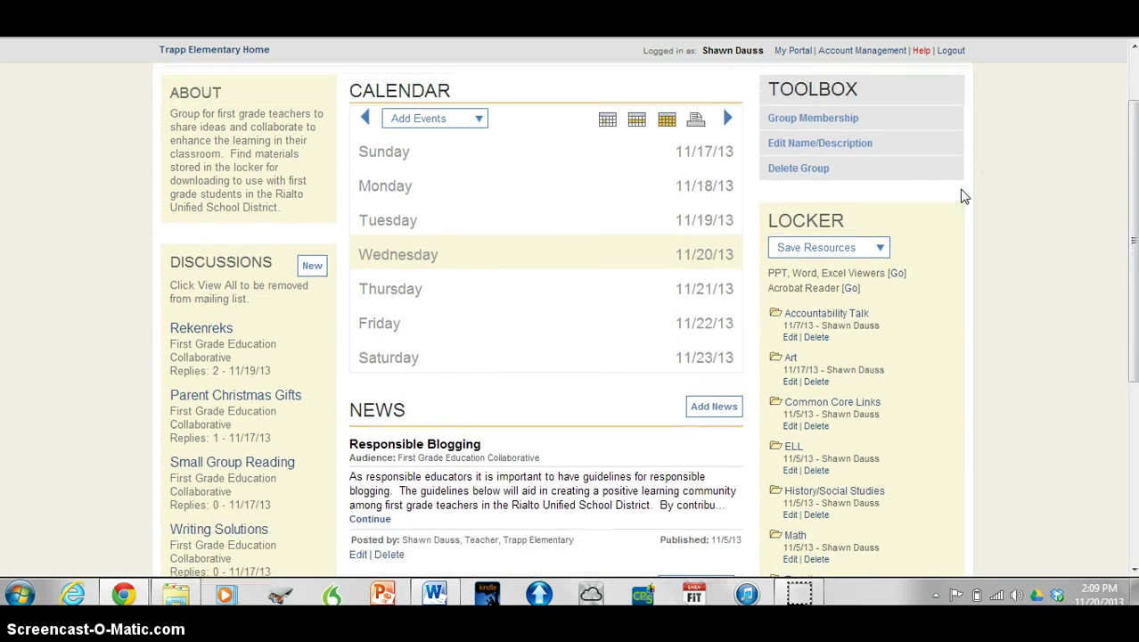
{"action": "left_click", "coordinate": [803, 121]}
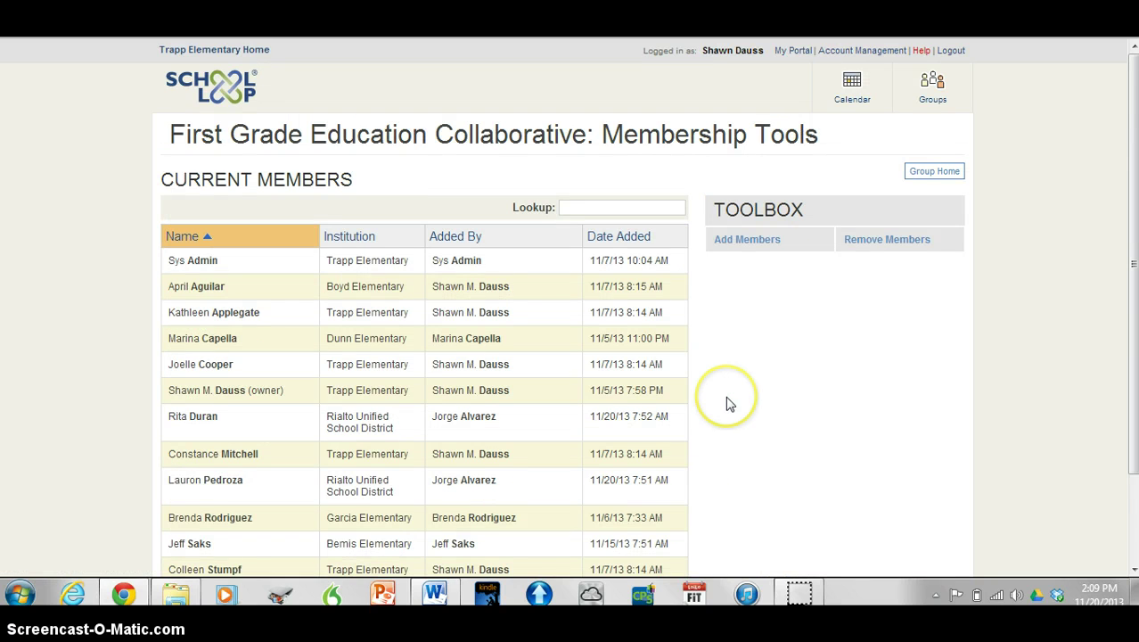
{"action": "scroll", "coordinate": [724, 401], "scroll_direction": "down", "scroll_amount": 3}
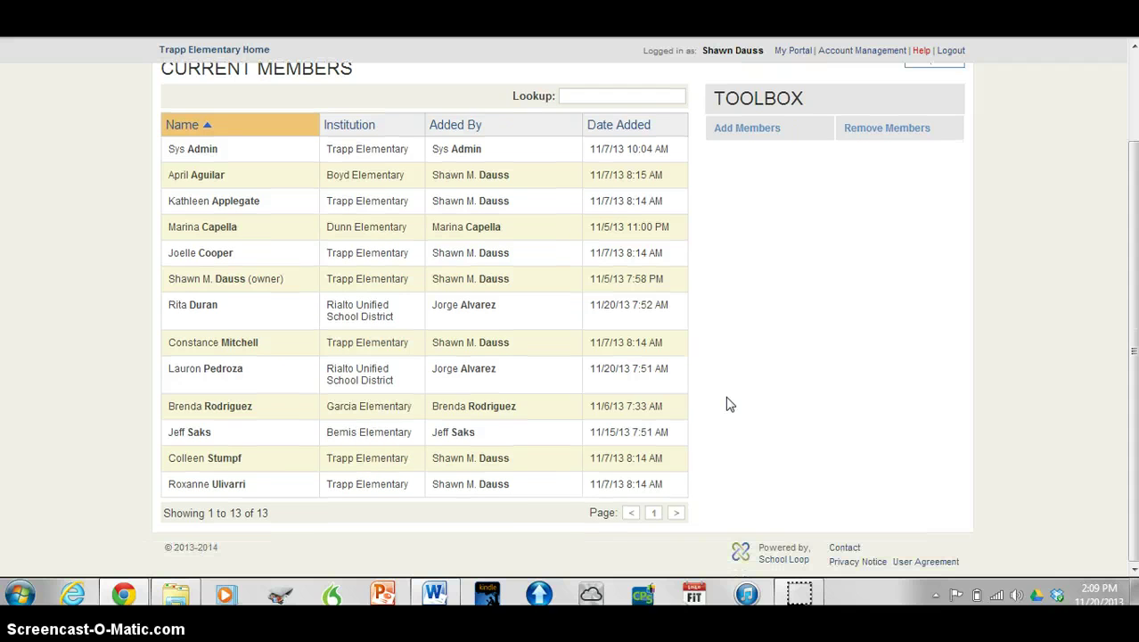
{"action": "scroll", "coordinate": [726, 404], "scroll_direction": "up", "scroll_amount": 3}
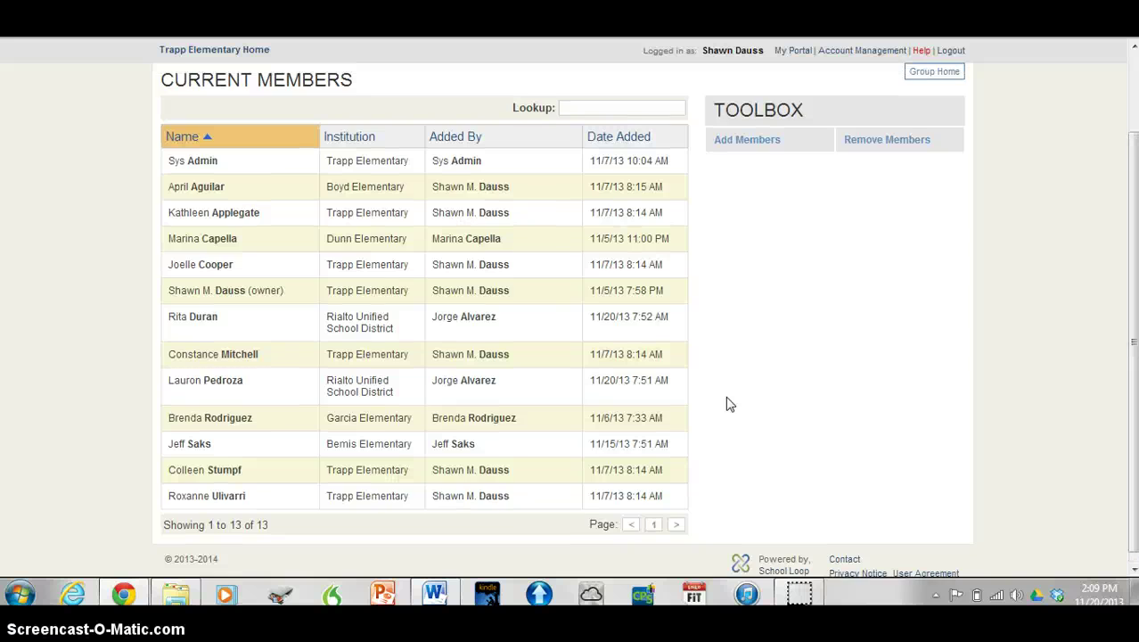
{"action": "scroll", "coordinate": [727, 404], "scroll_direction": "down", "scroll_amount": 3}
{"action": "scroll", "coordinate": [726, 403], "scroll_direction": "up", "scroll_amount": 1}
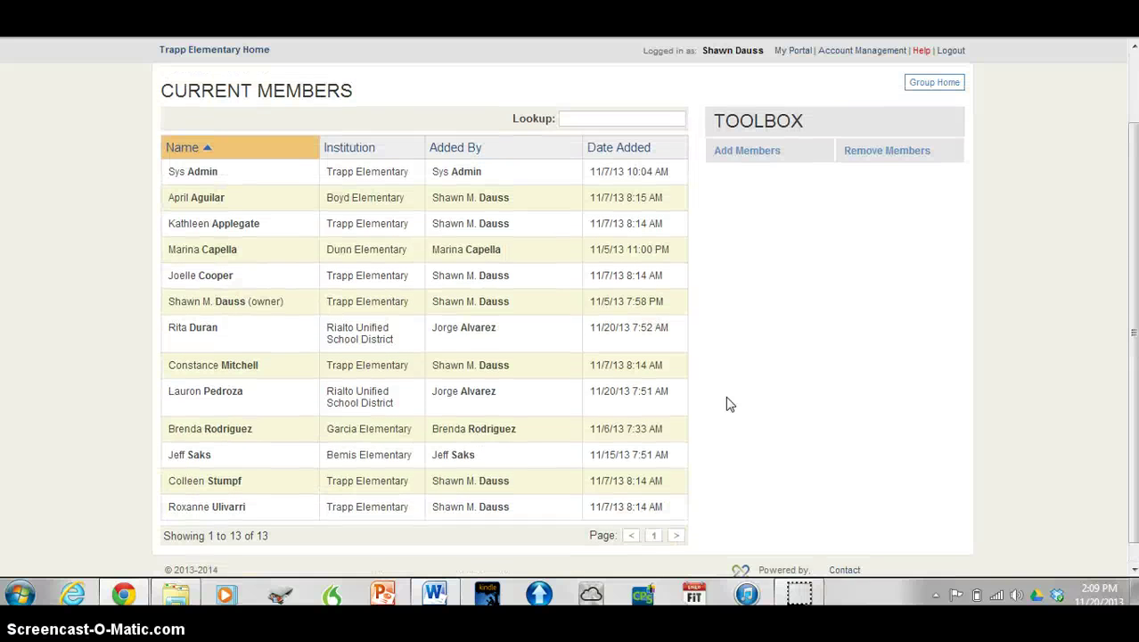
{"action": "scroll", "coordinate": [727, 403], "scroll_direction": "down", "scroll_amount": 1}
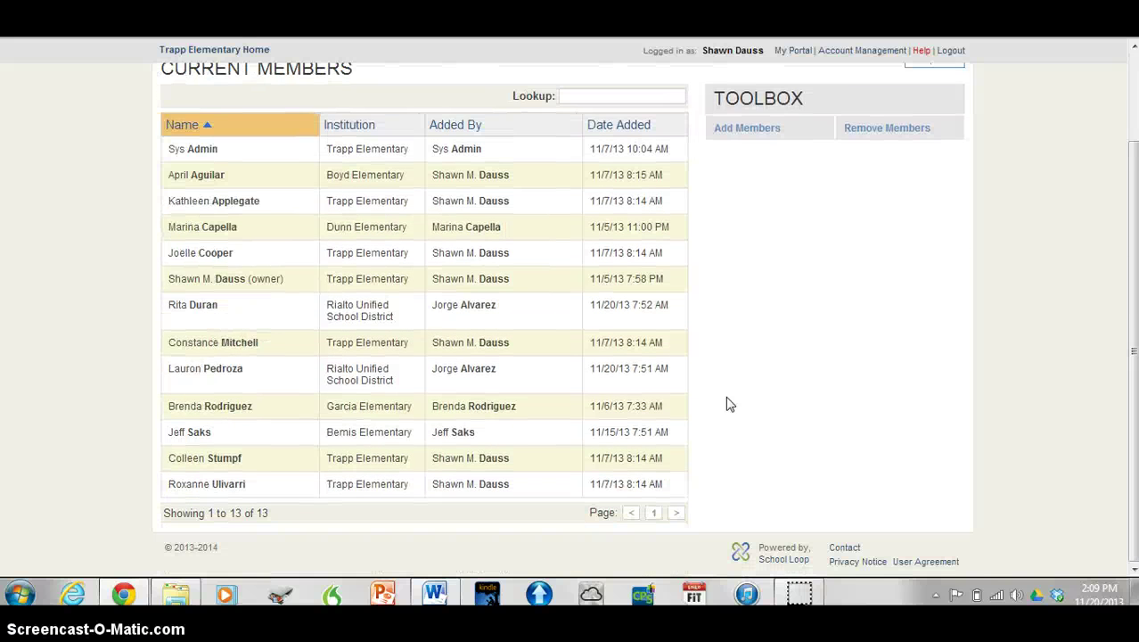
{"action": "scroll", "coordinate": [727, 404], "scroll_direction": "up", "scroll_amount": 2}
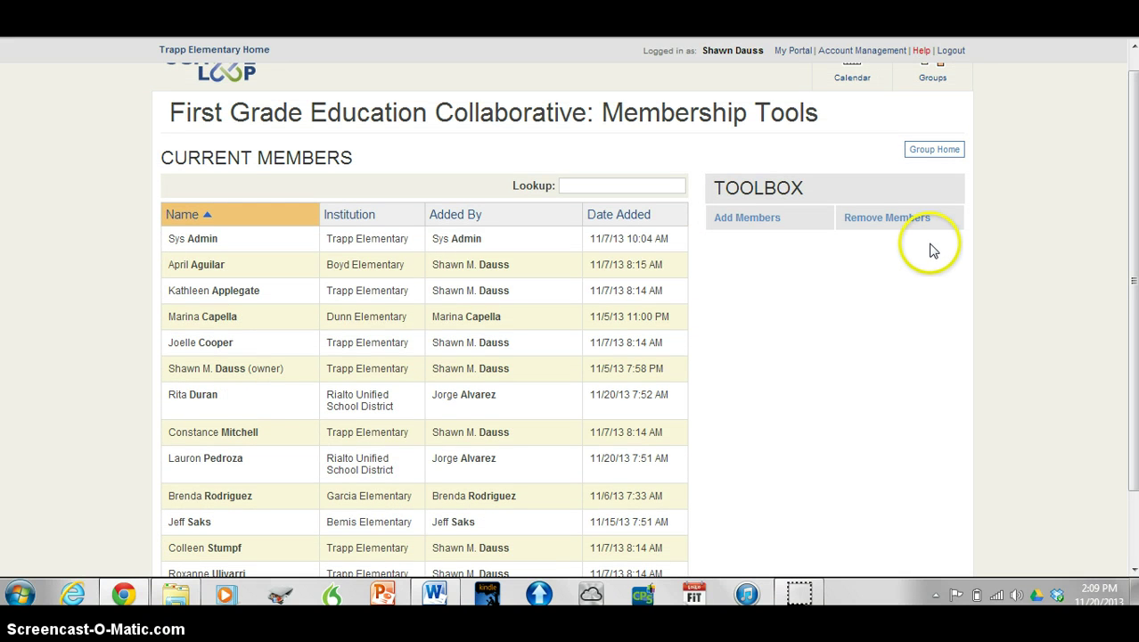
{"action": "left_click", "coordinate": [920, 156]}
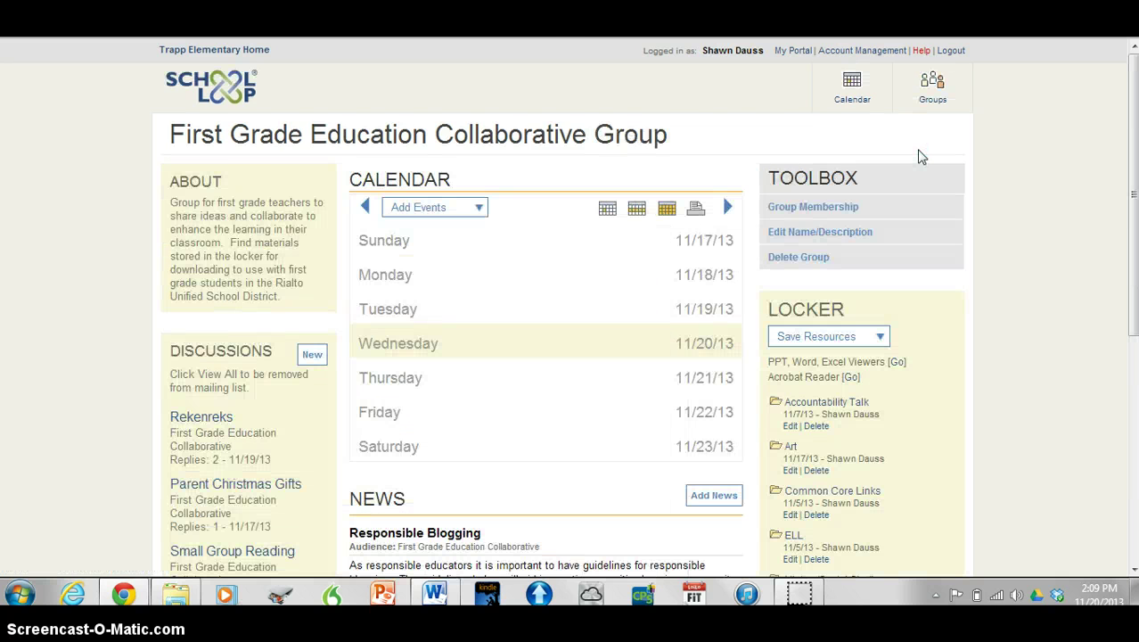
{"action": "left_click", "coordinate": [911, 313]}
{"action": "scroll", "coordinate": [911, 319], "scroll_direction": "down", "scroll_amount": 3}
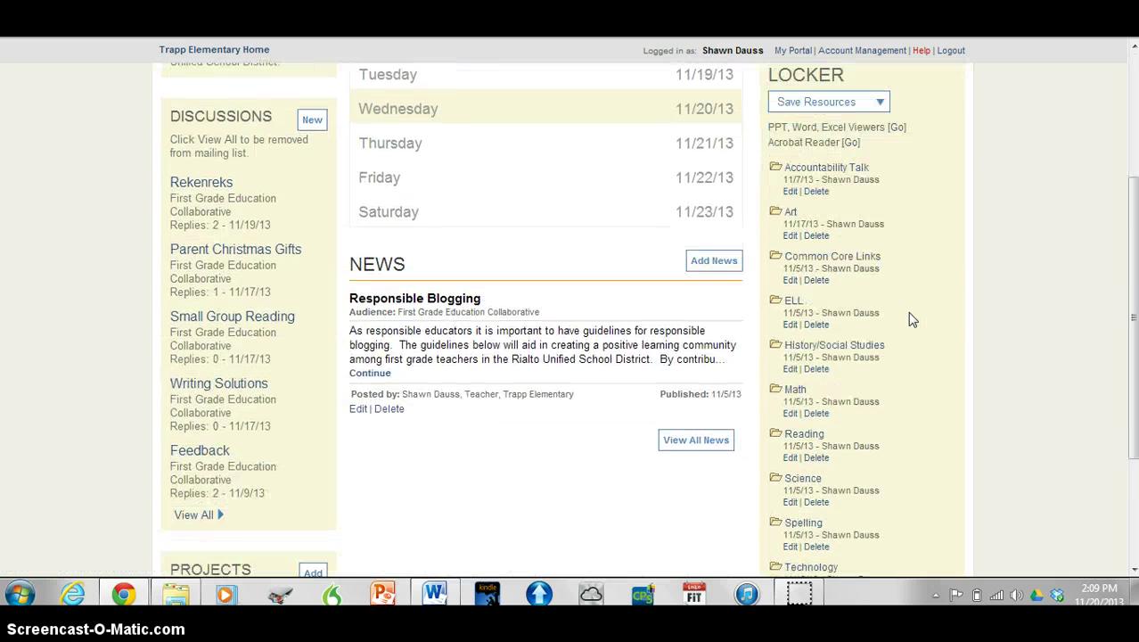
{"action": "scroll", "coordinate": [911, 320], "scroll_direction": "down", "scroll_amount": 1}
{"action": "scroll", "coordinate": [911, 320], "scroll_direction": "up", "scroll_amount": 1}
{"action": "left_click", "coordinate": [837, 107]}
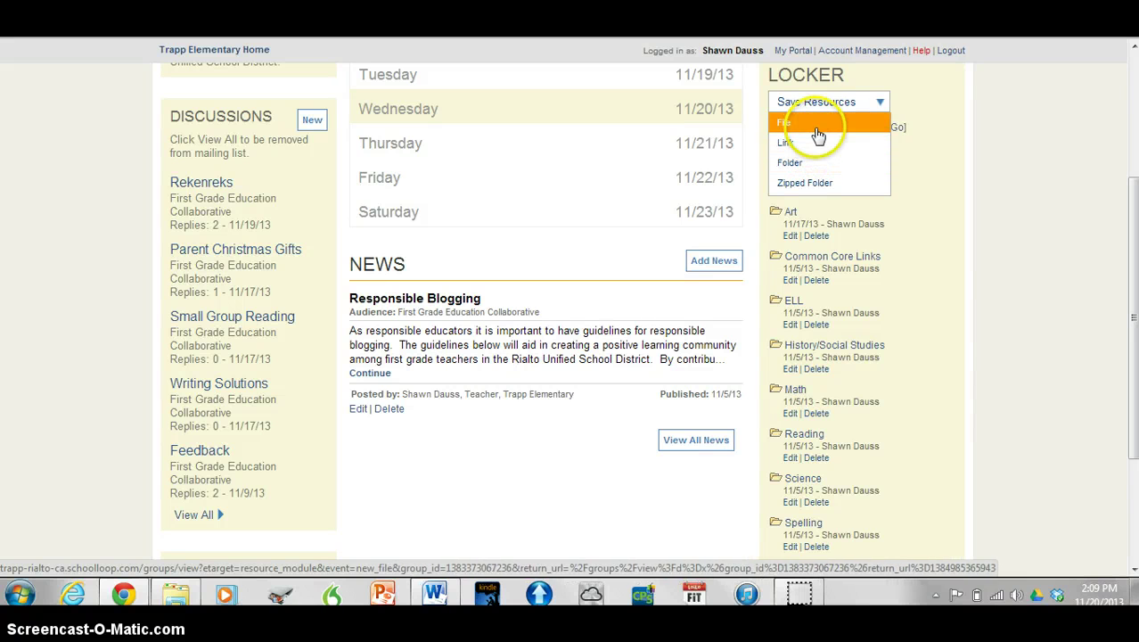
{"action": "left_click", "coordinate": [820, 151]}
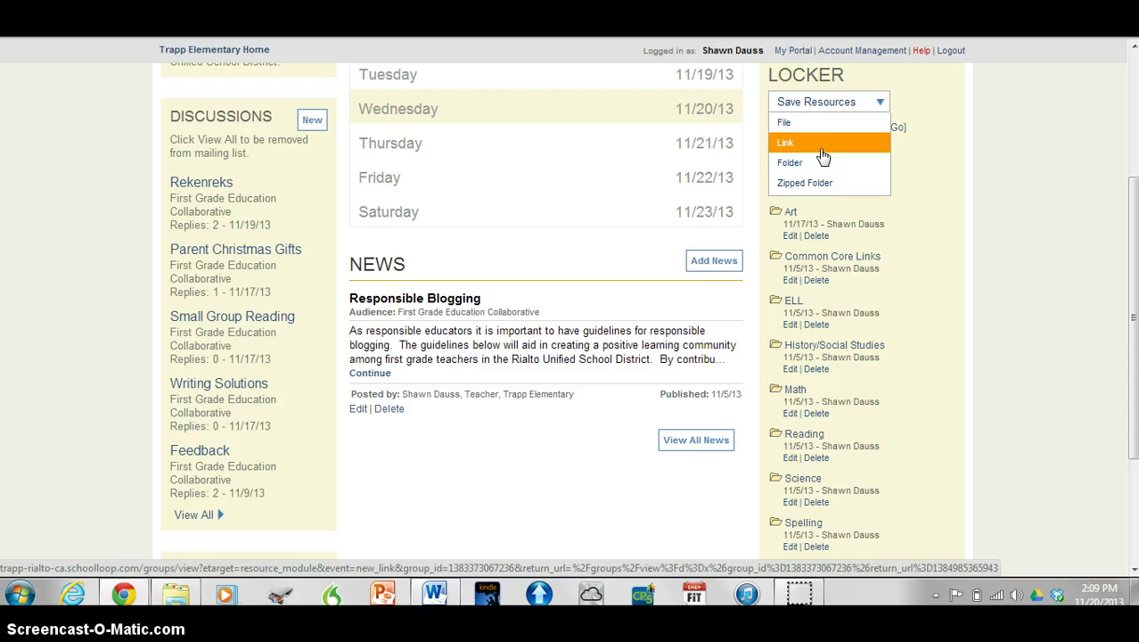
{"action": "left_click", "coordinate": [824, 180]}
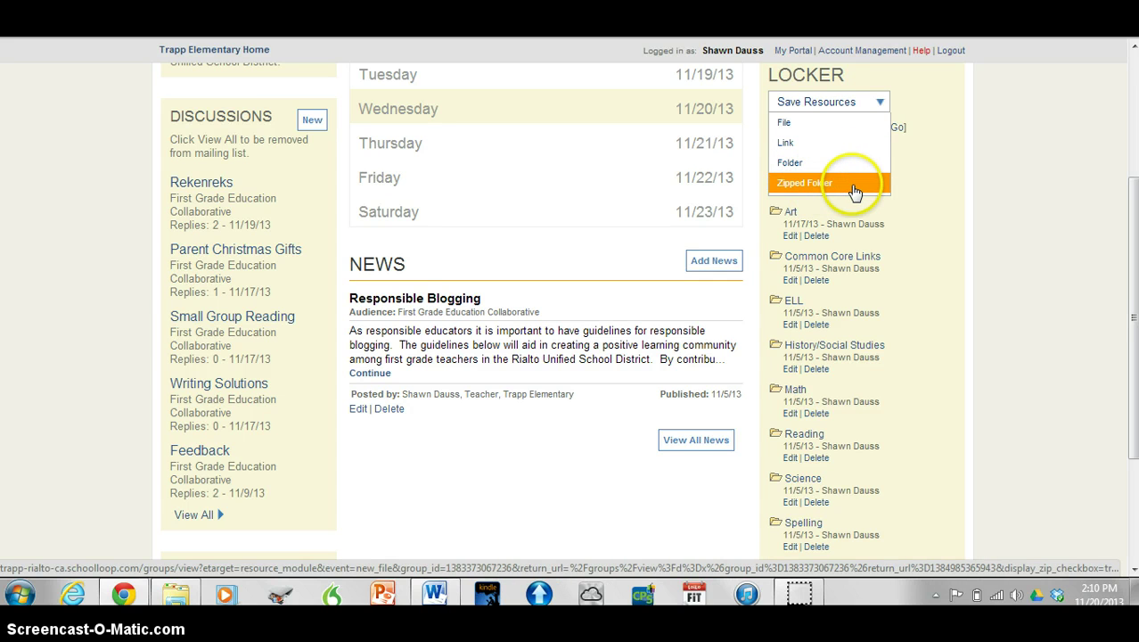
{"action": "left_click", "coordinate": [947, 184]}
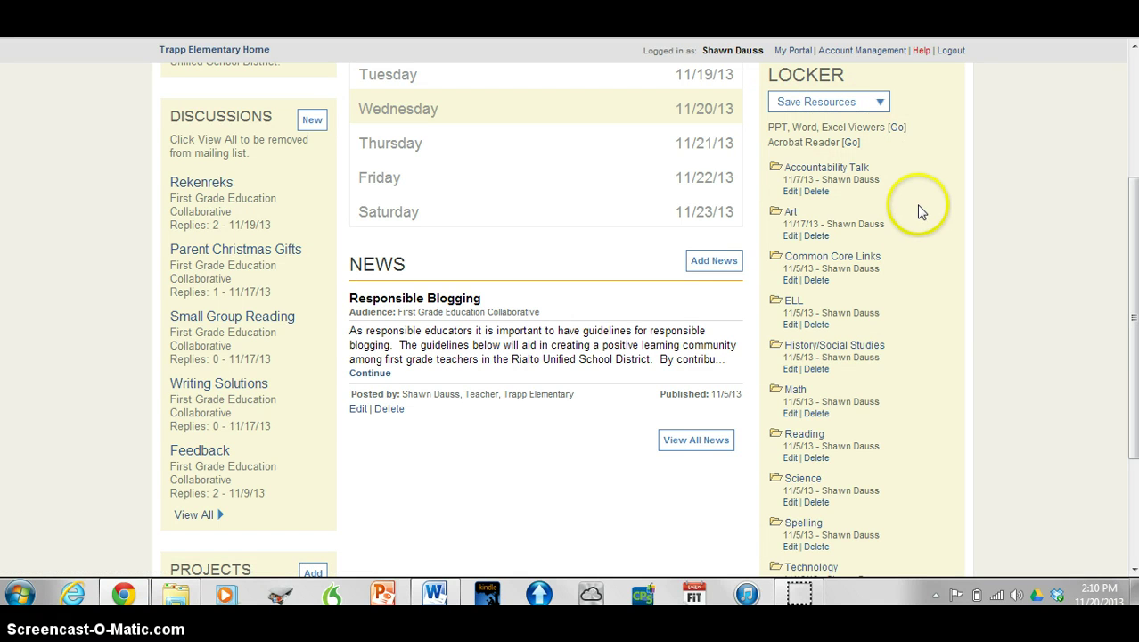
{"action": "scroll", "coordinate": [922, 211], "scroll_direction": "down", "scroll_amount": 2}
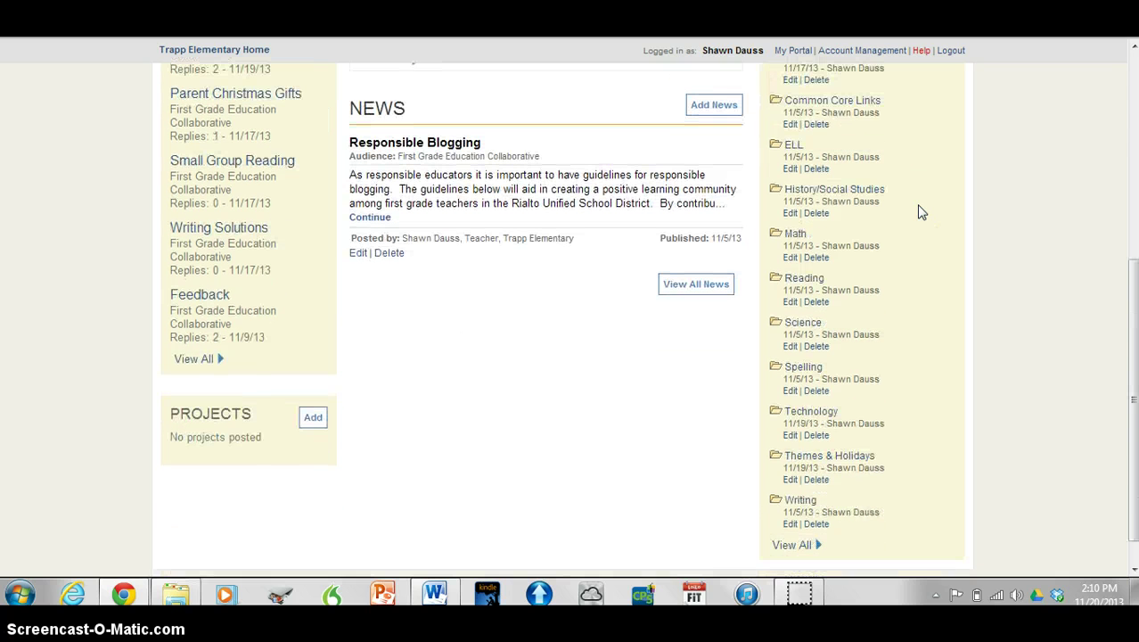
Open the group's full Locker page listing its twelve subject folders
{"action": "left_click", "coordinate": [782, 554]}
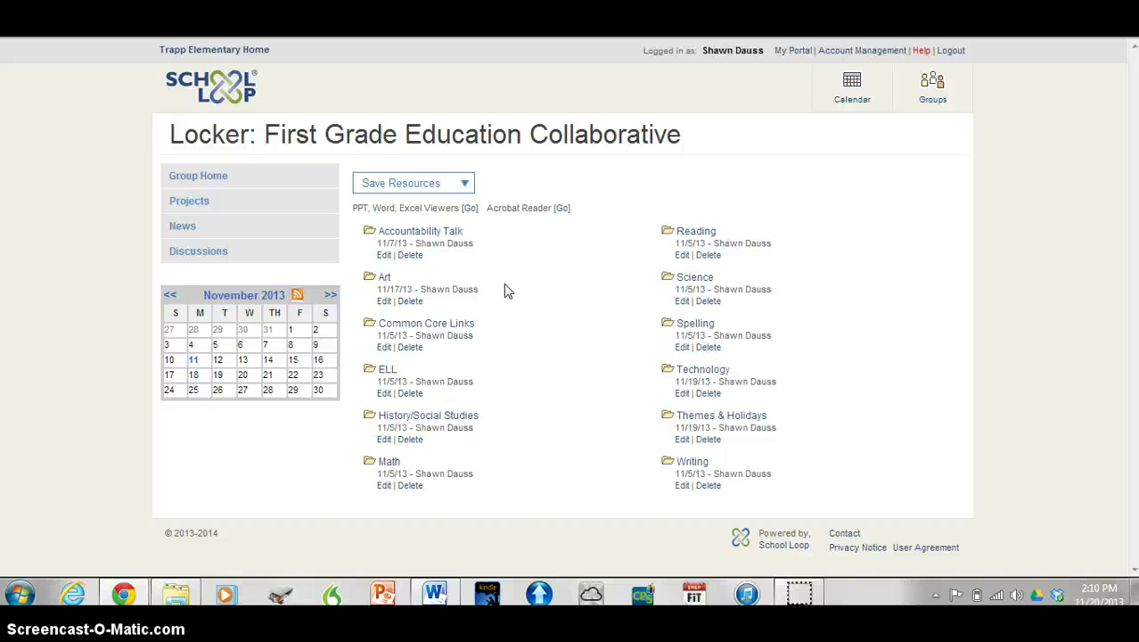
{"action": "left_click", "coordinate": [501, 324]}
{"action": "left_click", "coordinate": [421, 233]}
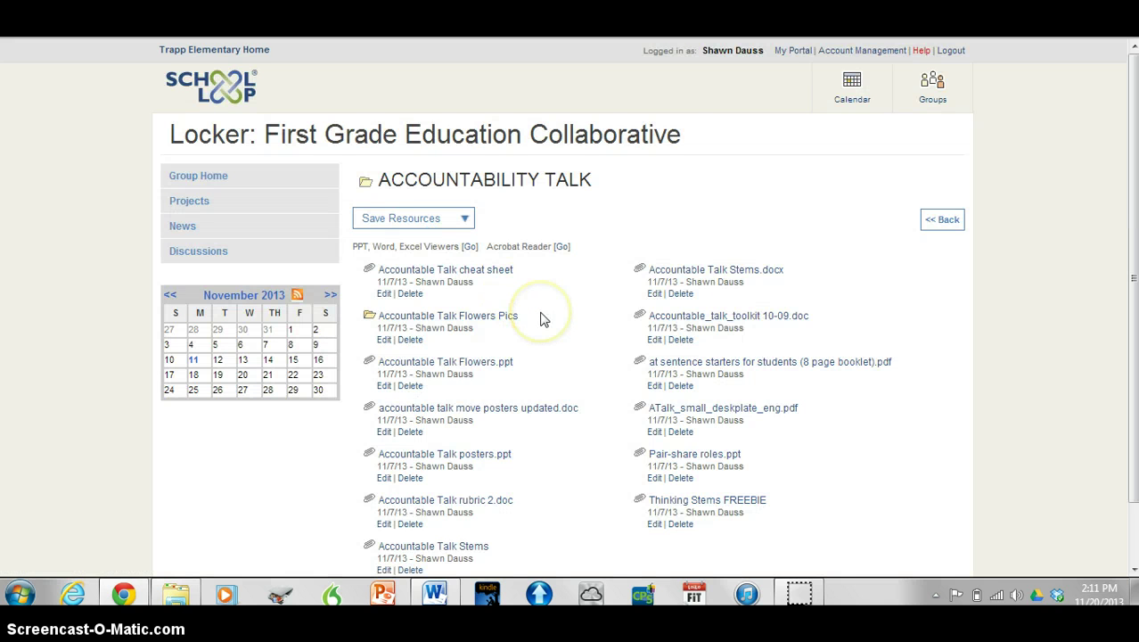
{"action": "scroll", "coordinate": [544, 319], "scroll_direction": "down", "scroll_amount": 2}
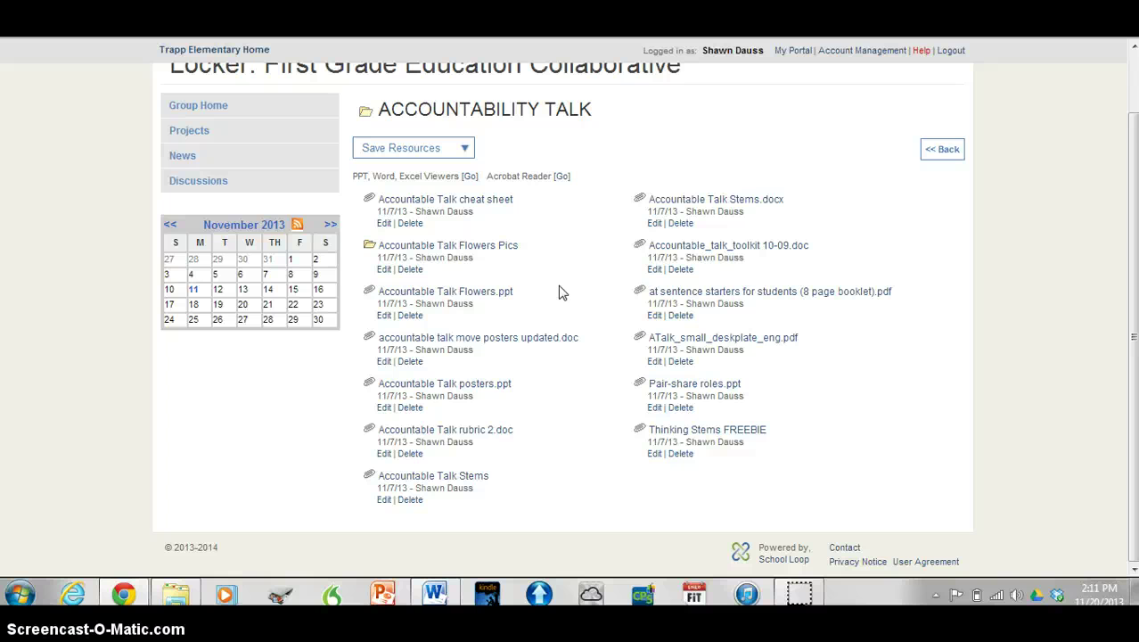
{"action": "left_click", "coordinate": [943, 151]}
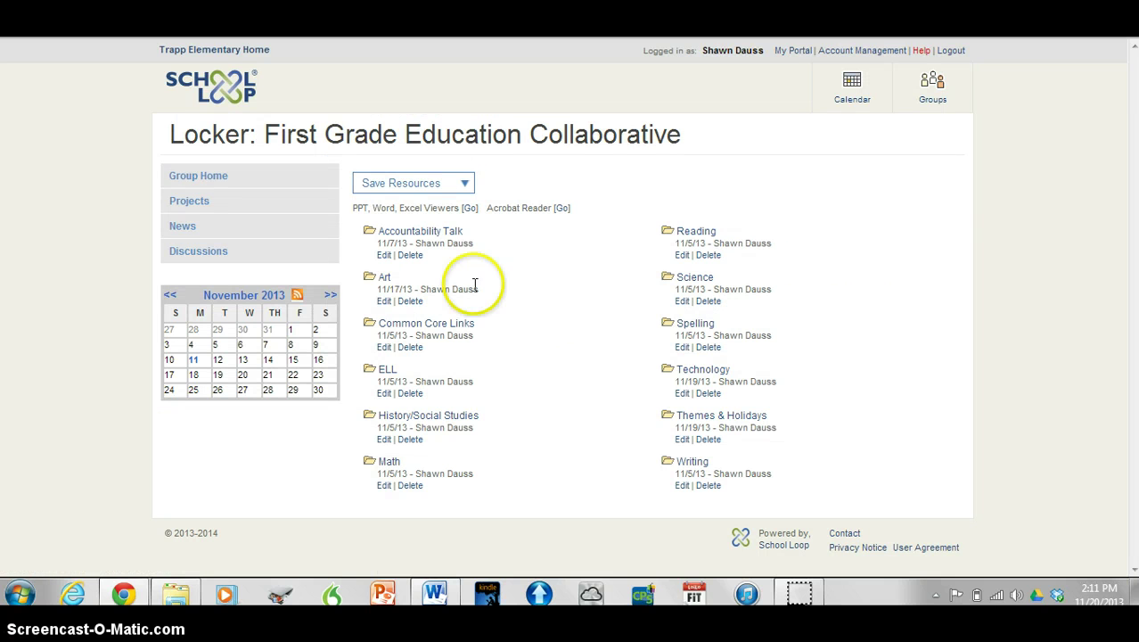
{"action": "left_click", "coordinate": [386, 279]}
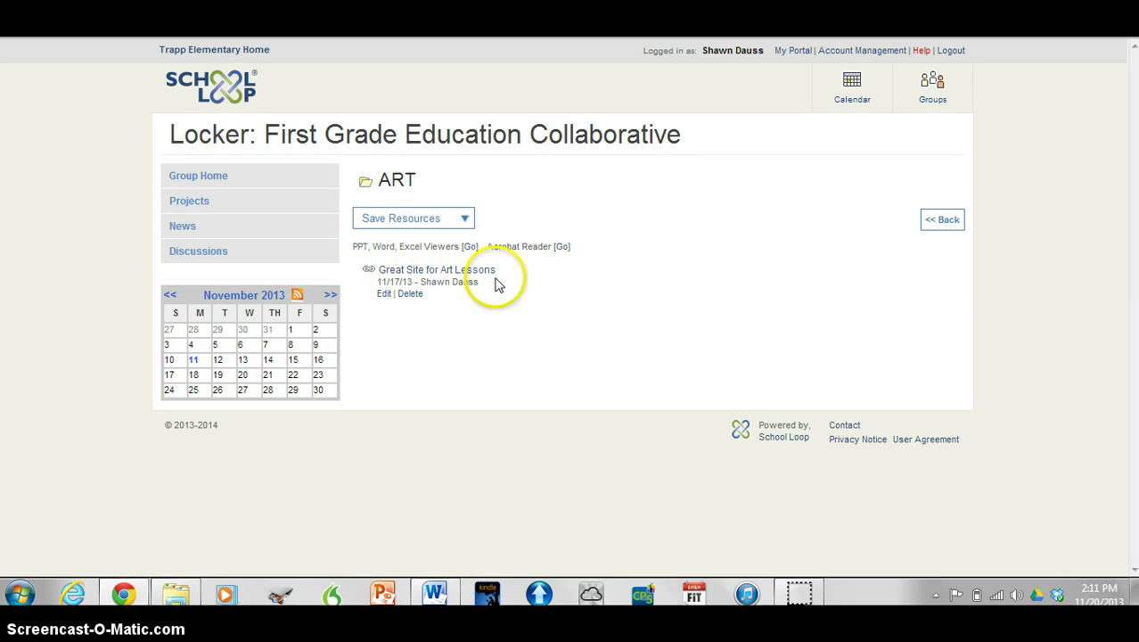
{"action": "left_click", "coordinate": [943, 221]}
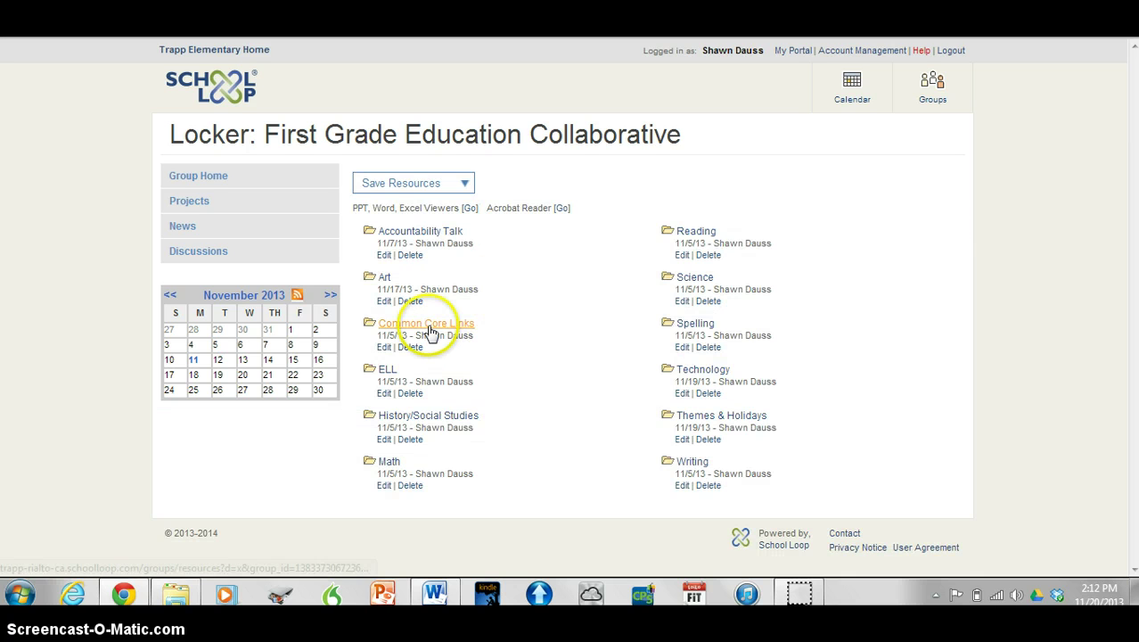
{"action": "left_click", "coordinate": [429, 327]}
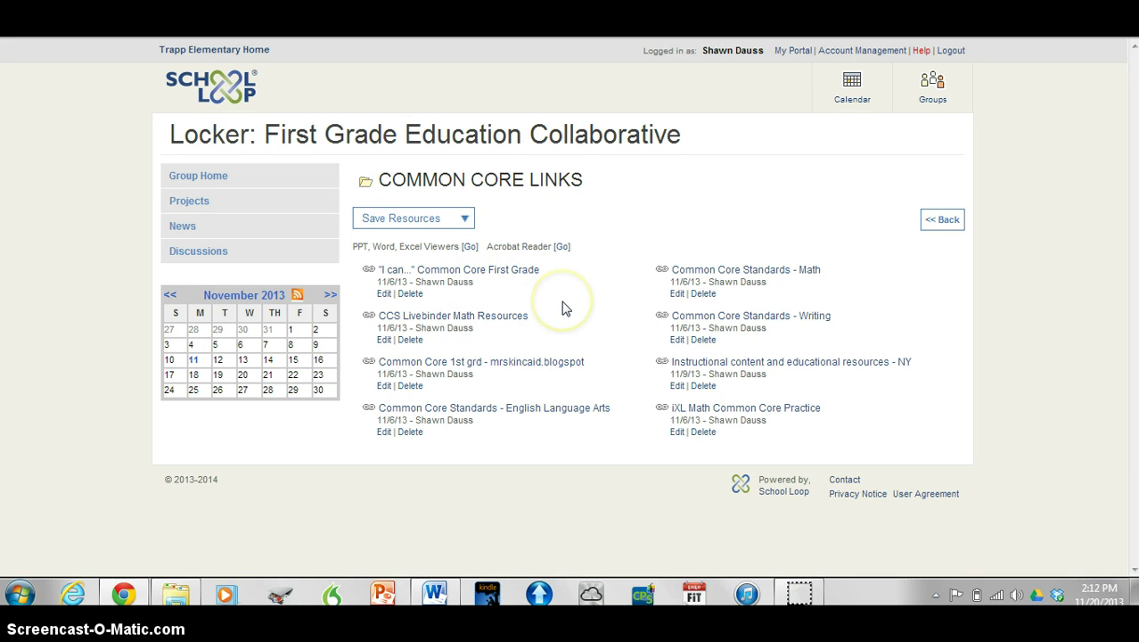
{"action": "left_click", "coordinate": [425, 225]}
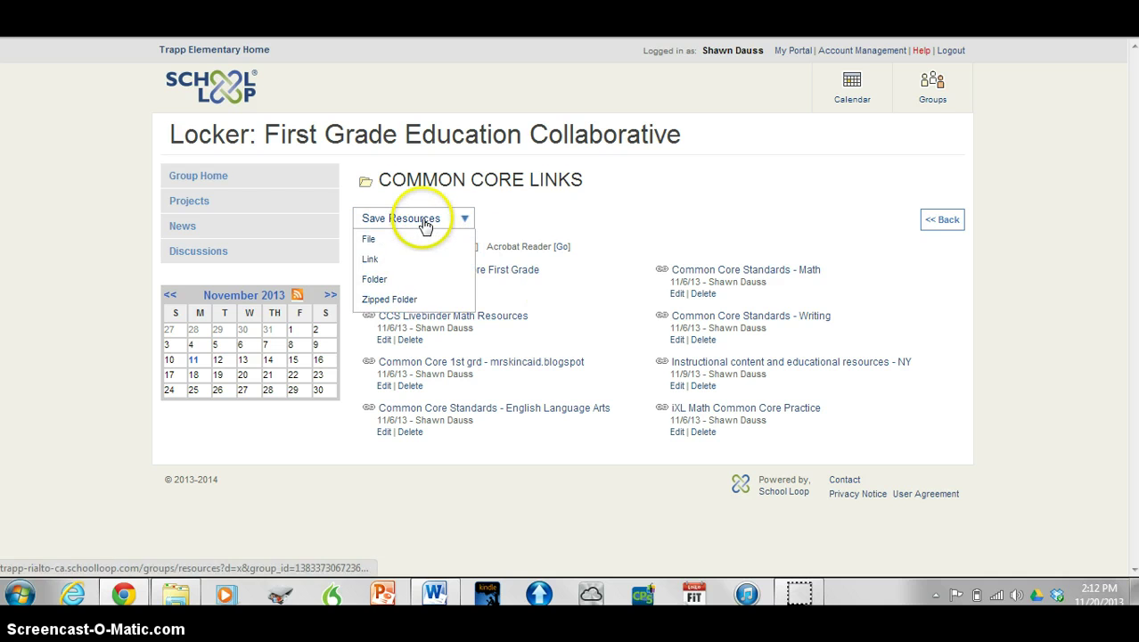
{"action": "left_click", "coordinate": [948, 228]}
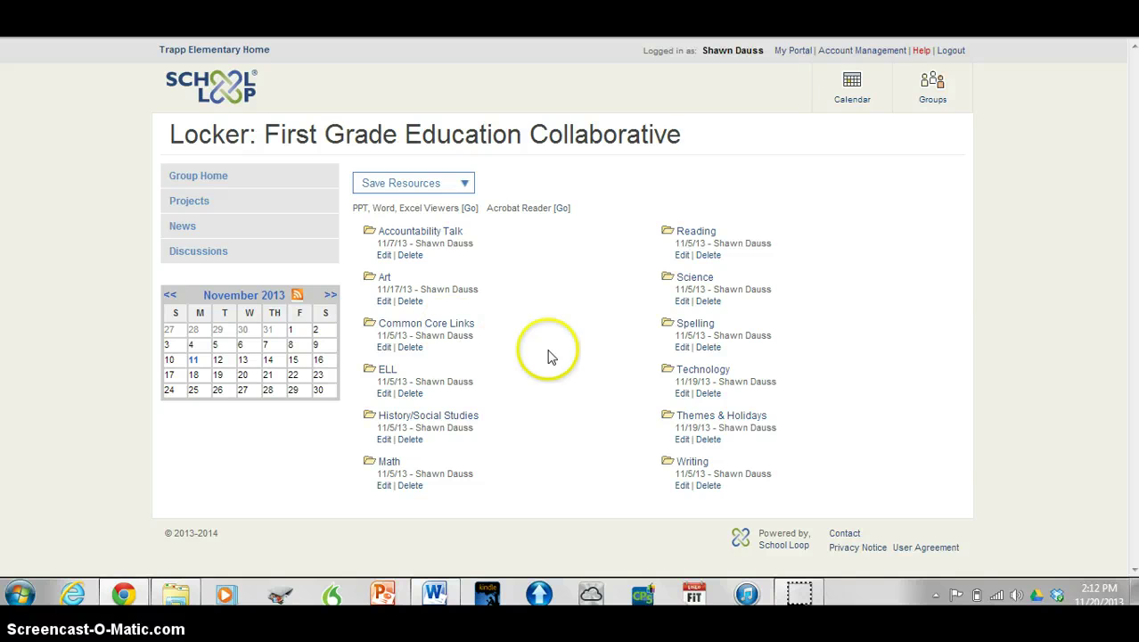
{"action": "left_click", "coordinate": [388, 373]}
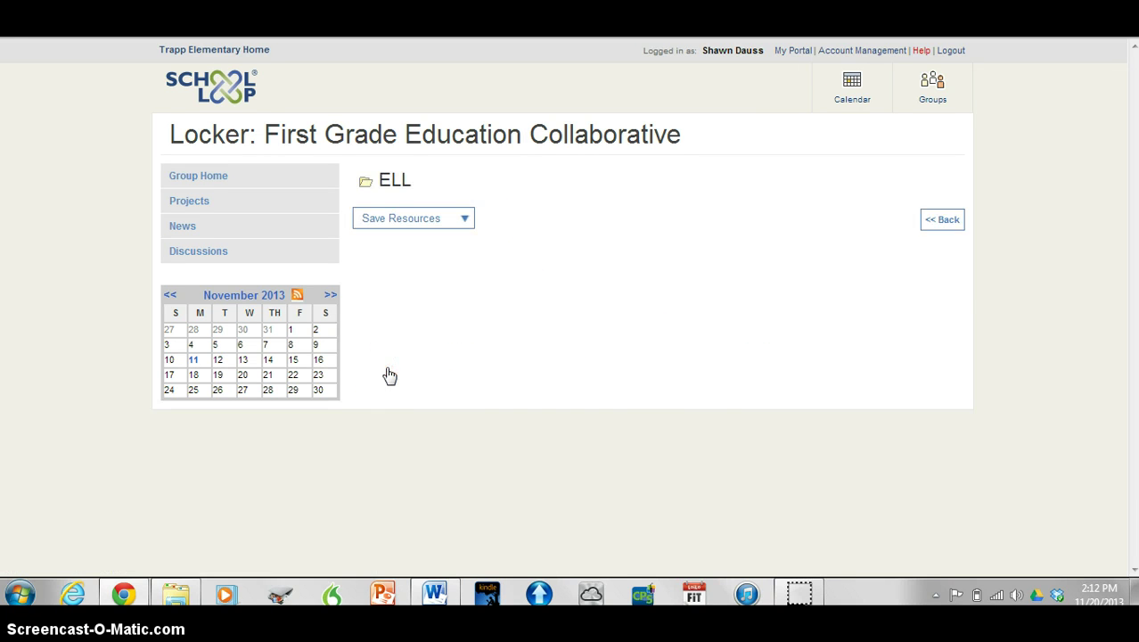
{"action": "left_click", "coordinate": [525, 347]}
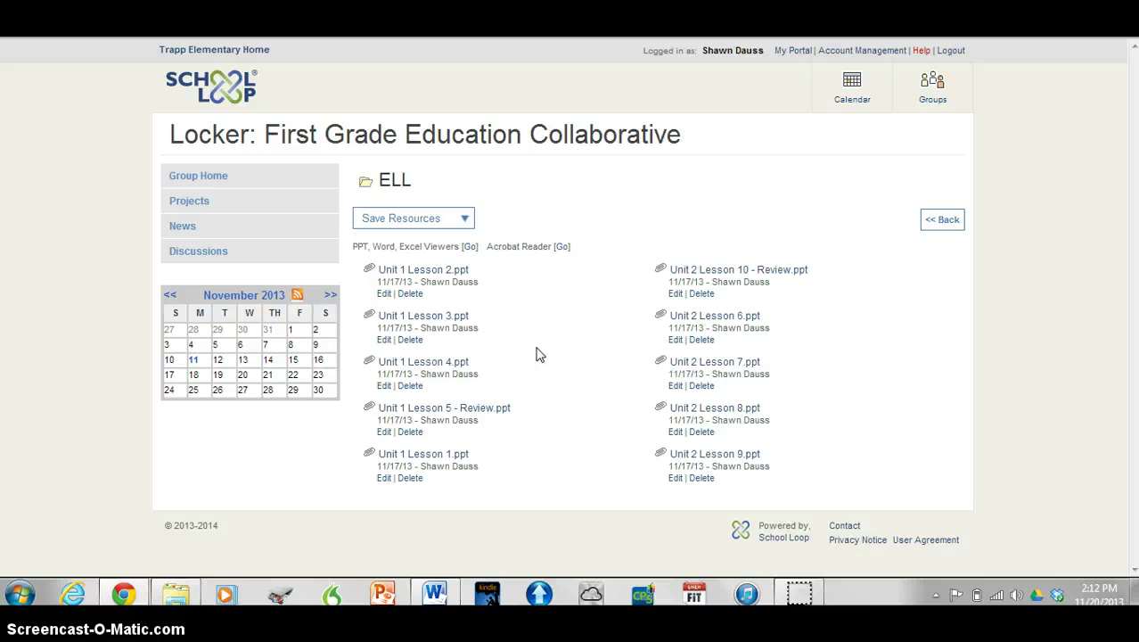
{"action": "left_click", "coordinate": [945, 225]}
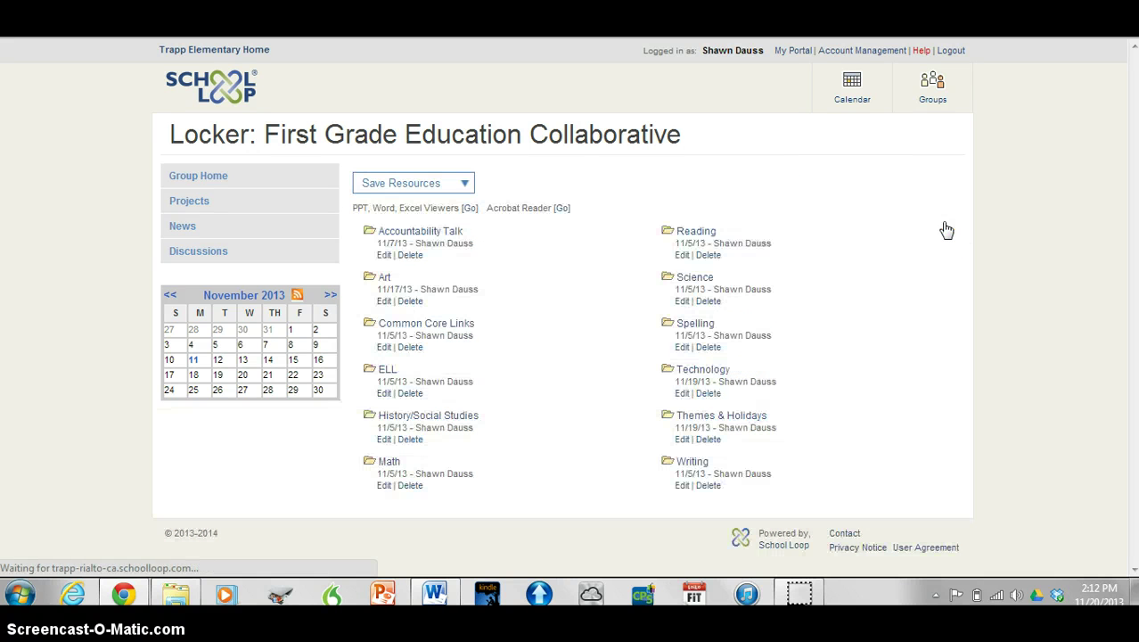
{"action": "left_click", "coordinate": [406, 421]}
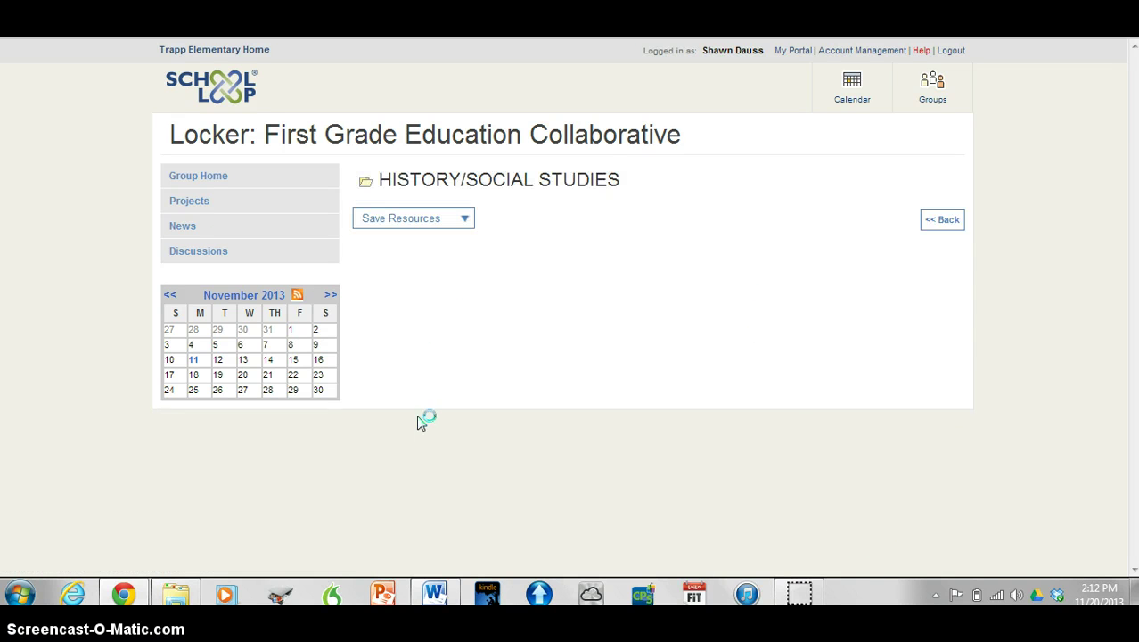
{"action": "left_click_drag", "start_coordinate": [509, 358], "coordinate": [549, 303]}
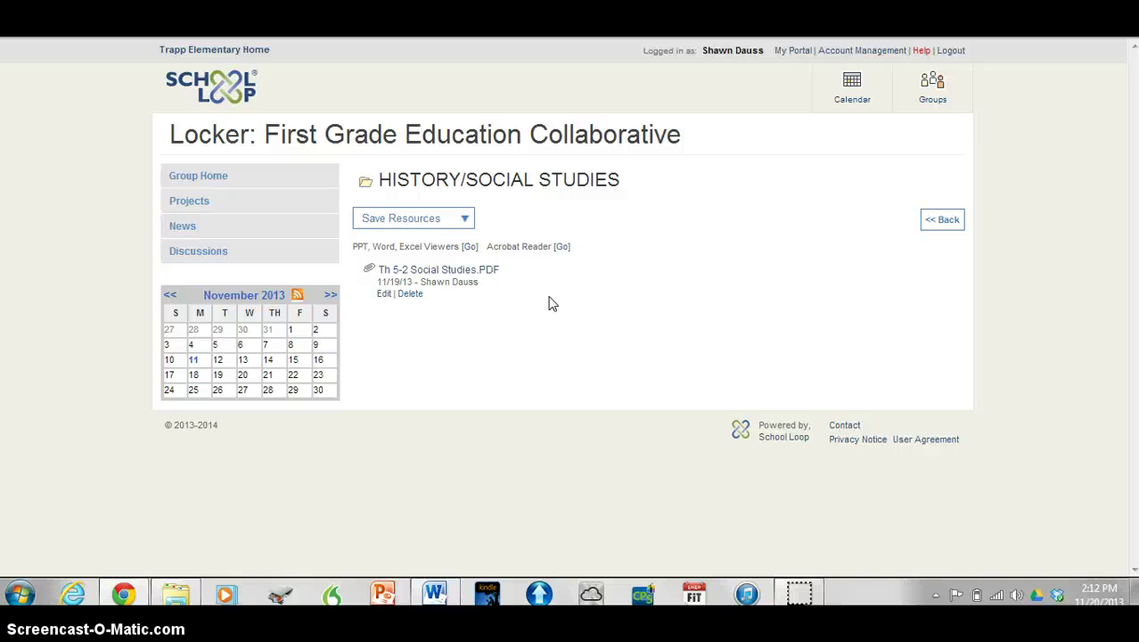
{"action": "left_click_drag", "start_coordinate": [732, 252], "coordinate": [833, 228]}
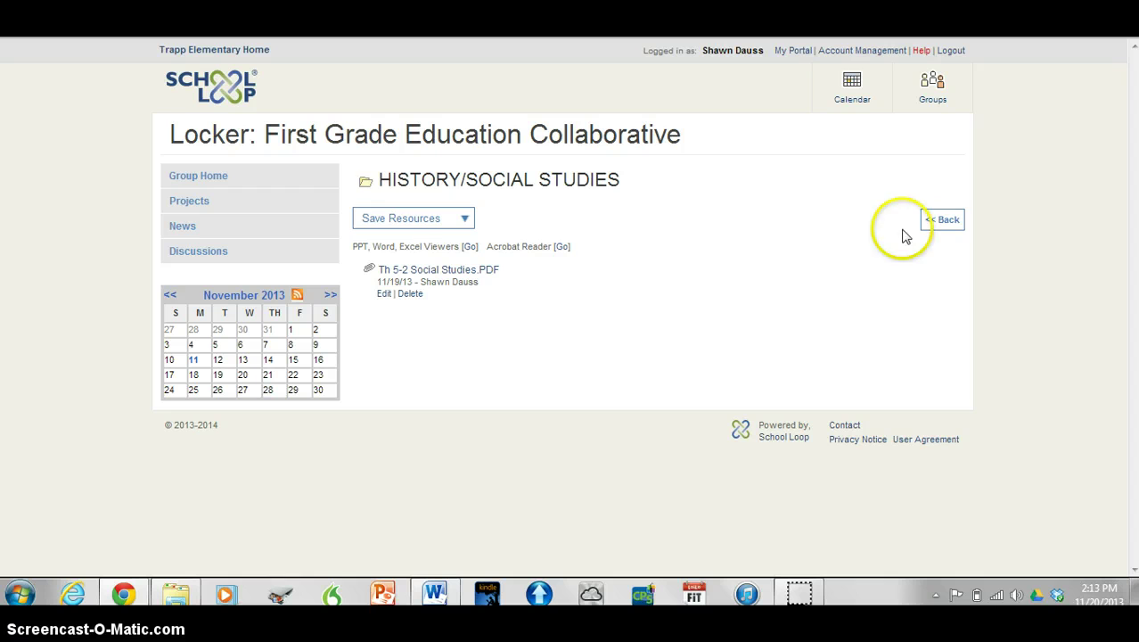
{"action": "left_click", "coordinate": [945, 223]}
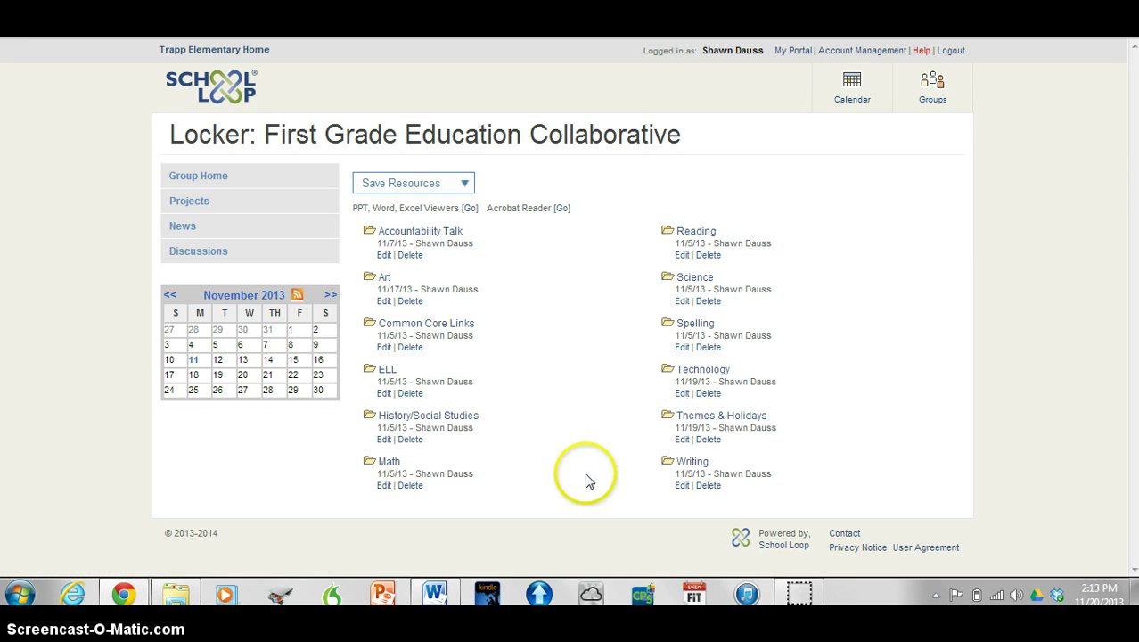
Browse the Math folder's 18 files and one subfolder, then return to the locker list
{"action": "left_click", "coordinate": [389, 464]}
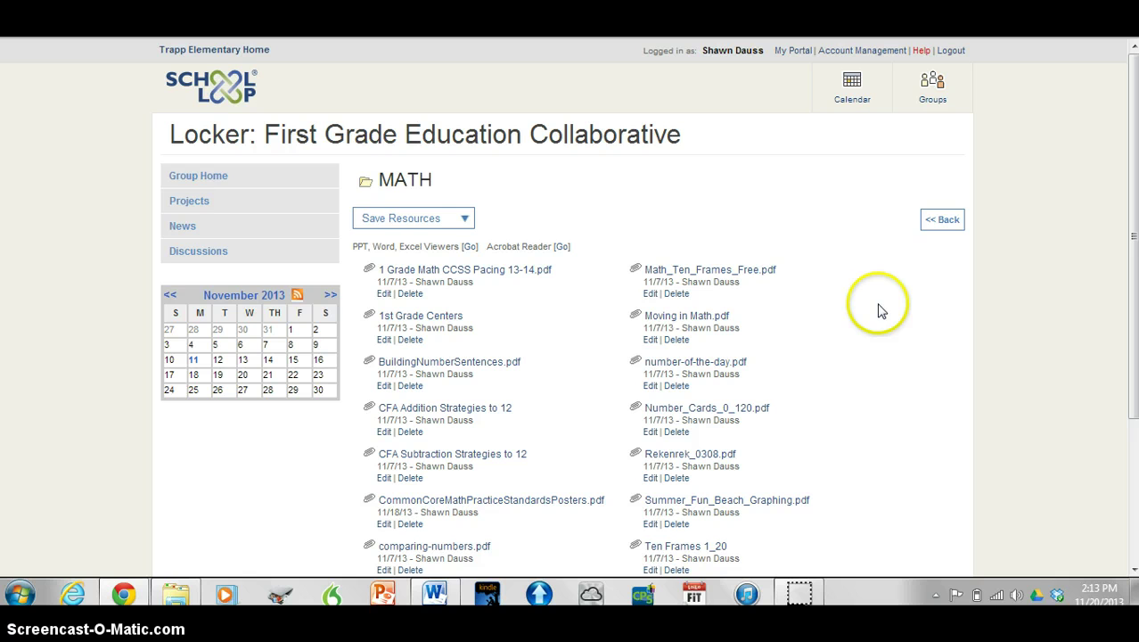
{"action": "scroll", "coordinate": [829, 314], "scroll_direction": "down", "scroll_amount": 3}
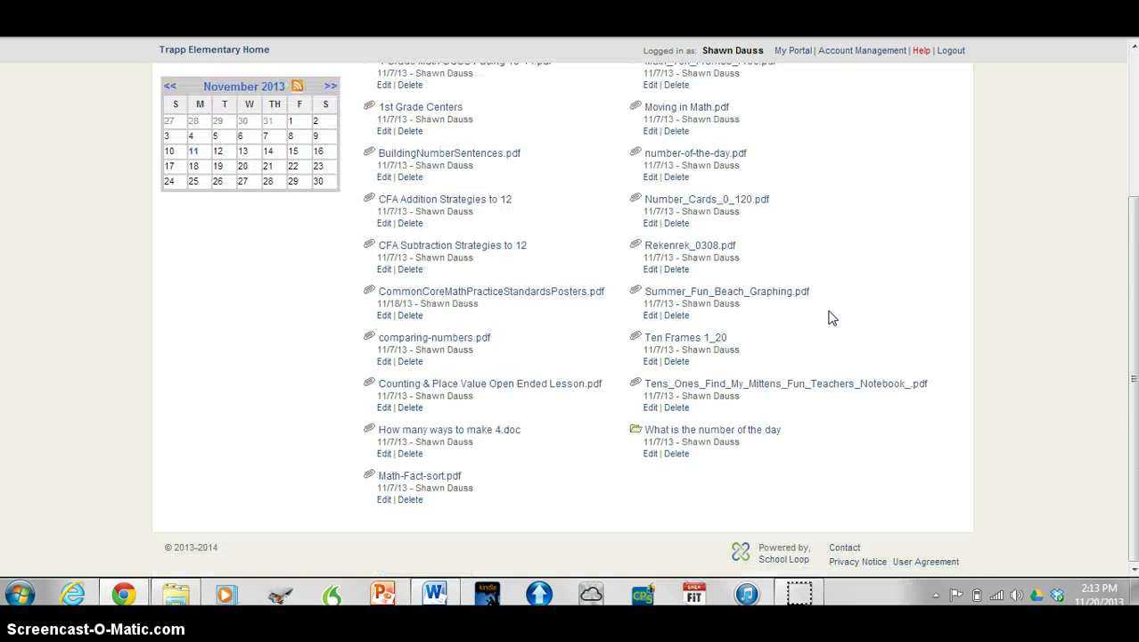
{"action": "scroll", "coordinate": [829, 318], "scroll_direction": "up", "scroll_amount": 1}
{"action": "scroll", "coordinate": [829, 318], "scroll_direction": "down", "scroll_amount": 1}
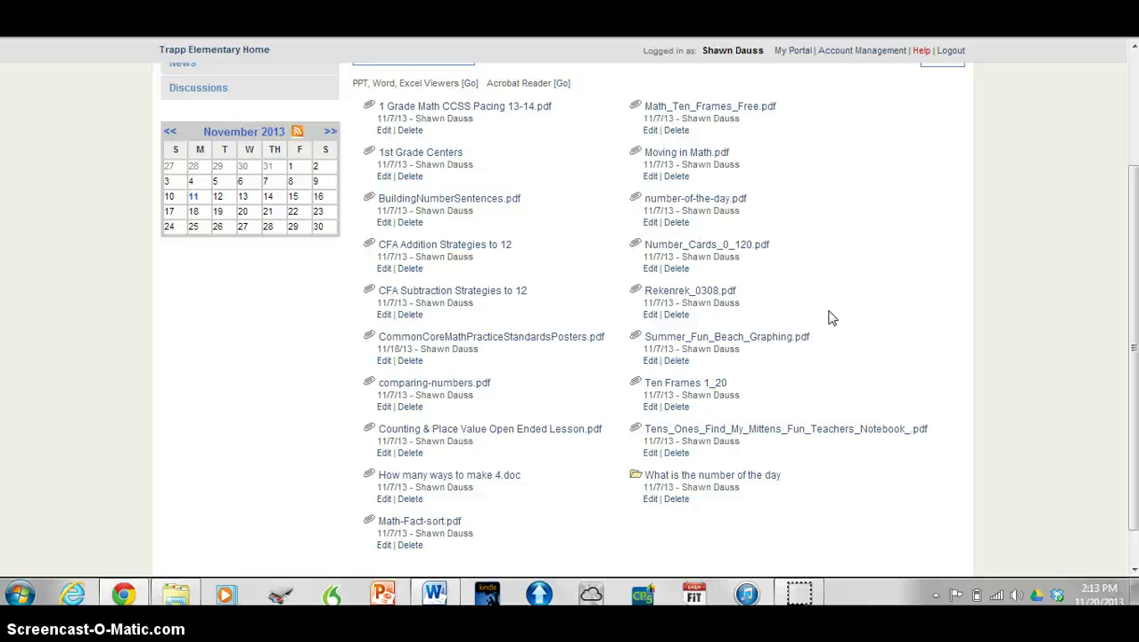
{"action": "scroll", "coordinate": [828, 319], "scroll_direction": "up", "scroll_amount": 2}
{"action": "scroll", "coordinate": [828, 318], "scroll_direction": "down", "scroll_amount": 1}
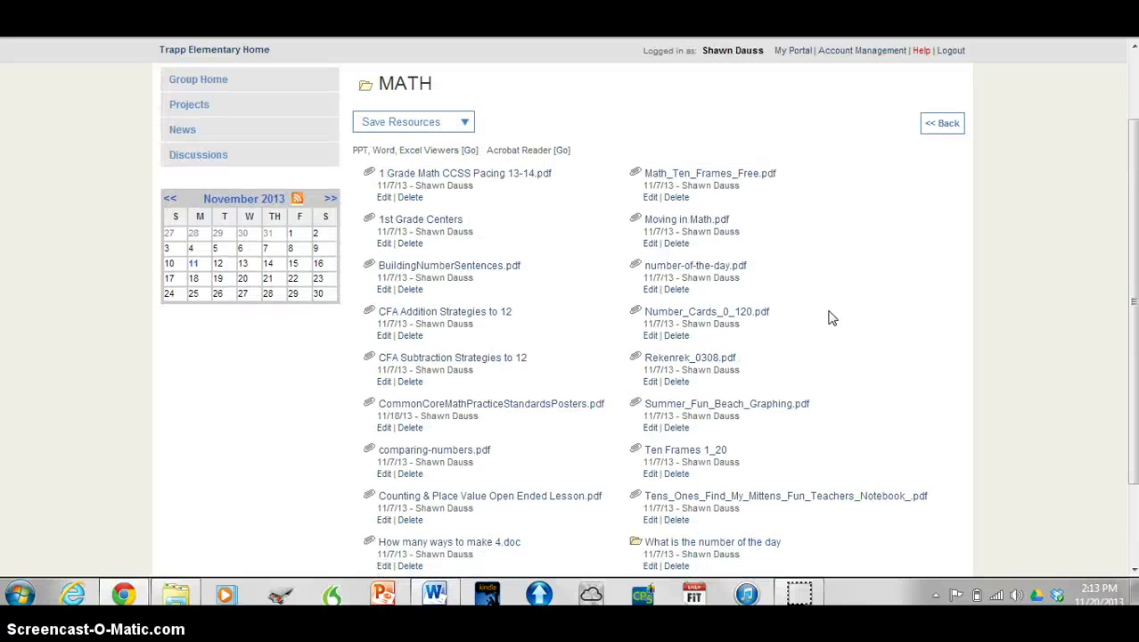
{"action": "left_click", "coordinate": [938, 157]}
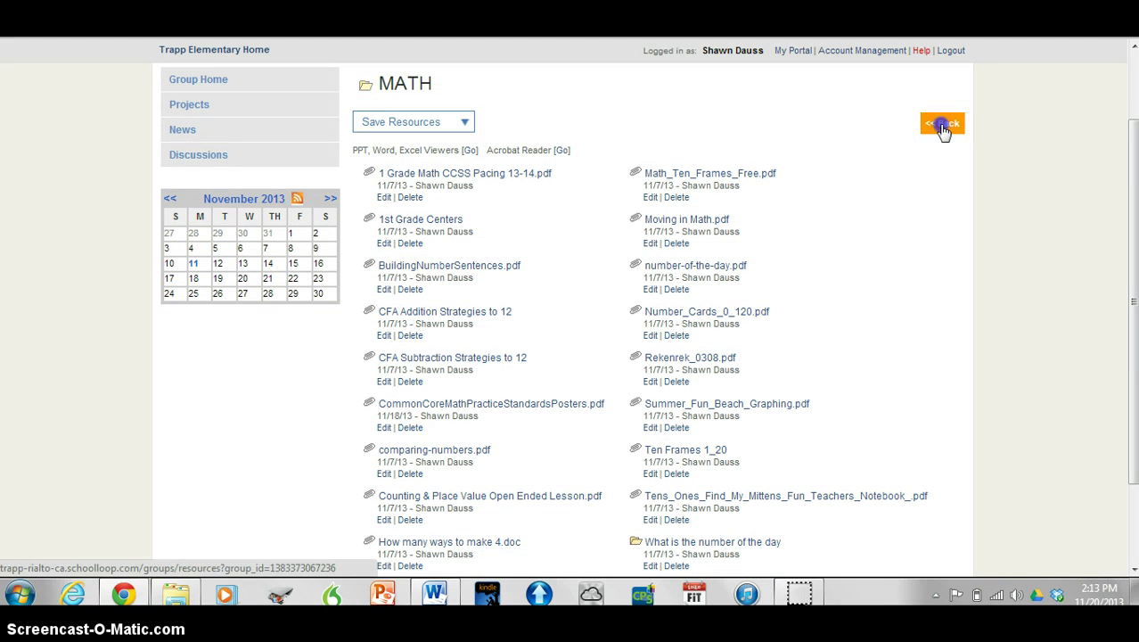
{"action": "left_click", "coordinate": [944, 127]}
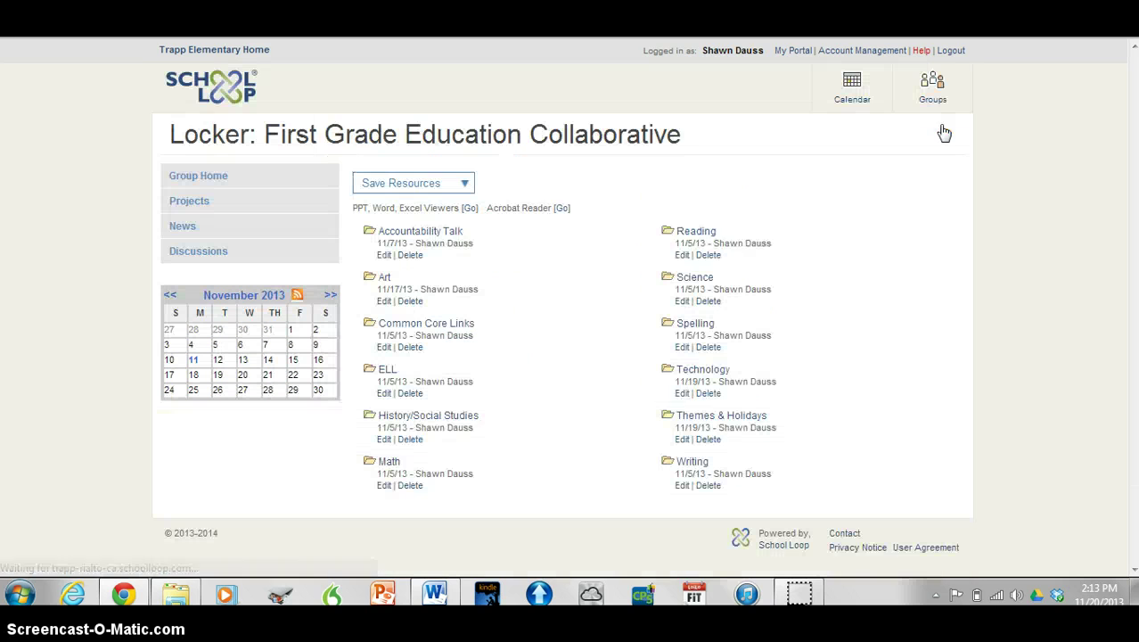
{"action": "left_click", "coordinate": [704, 234]}
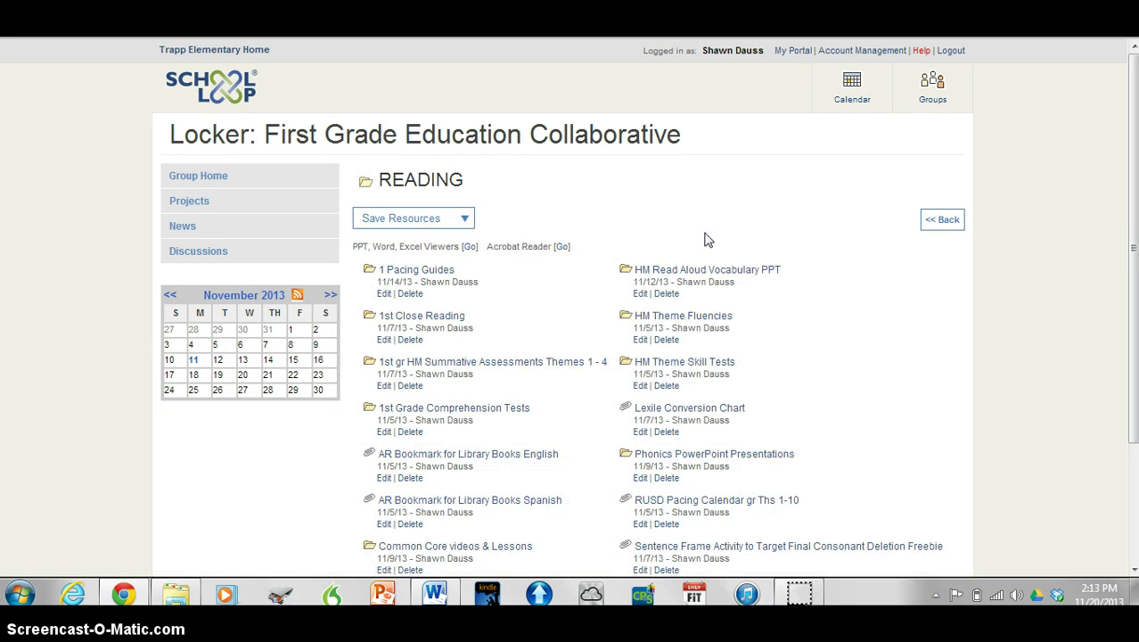
{"action": "scroll", "coordinate": [833, 326], "scroll_direction": "down", "scroll_amount": 3}
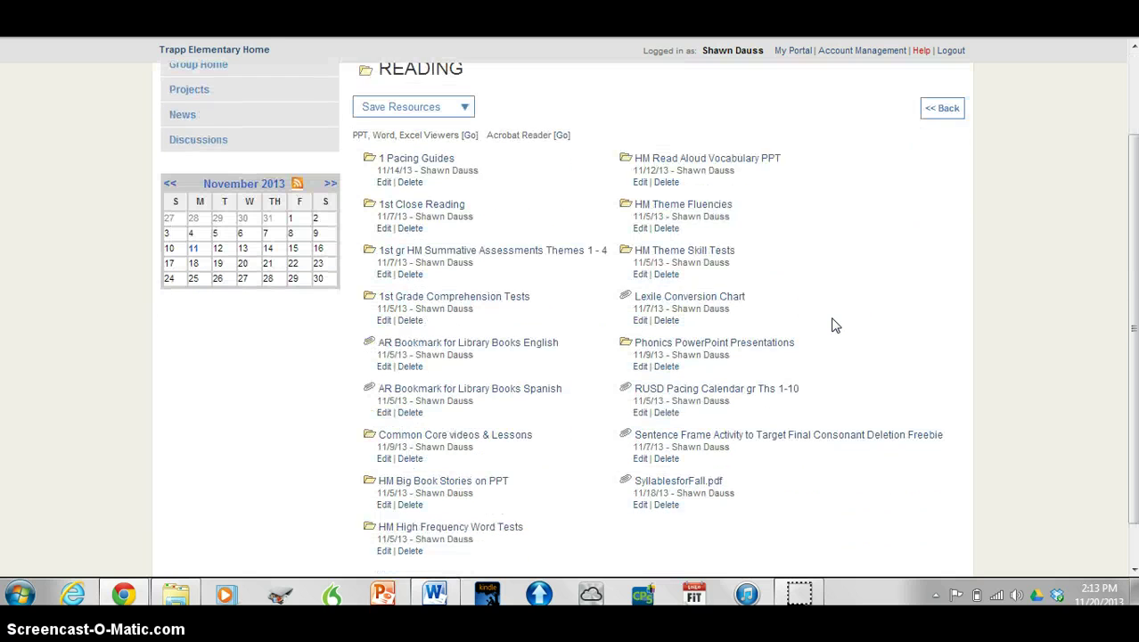
{"action": "left_click", "coordinate": [438, 165]}
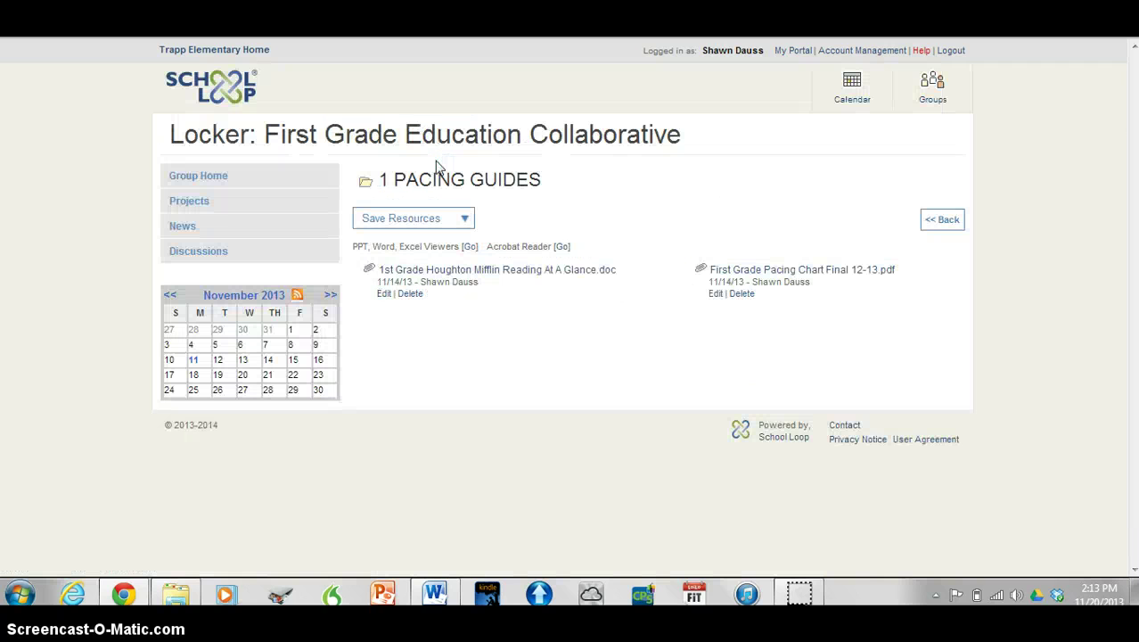
{"action": "left_click", "coordinate": [947, 224]}
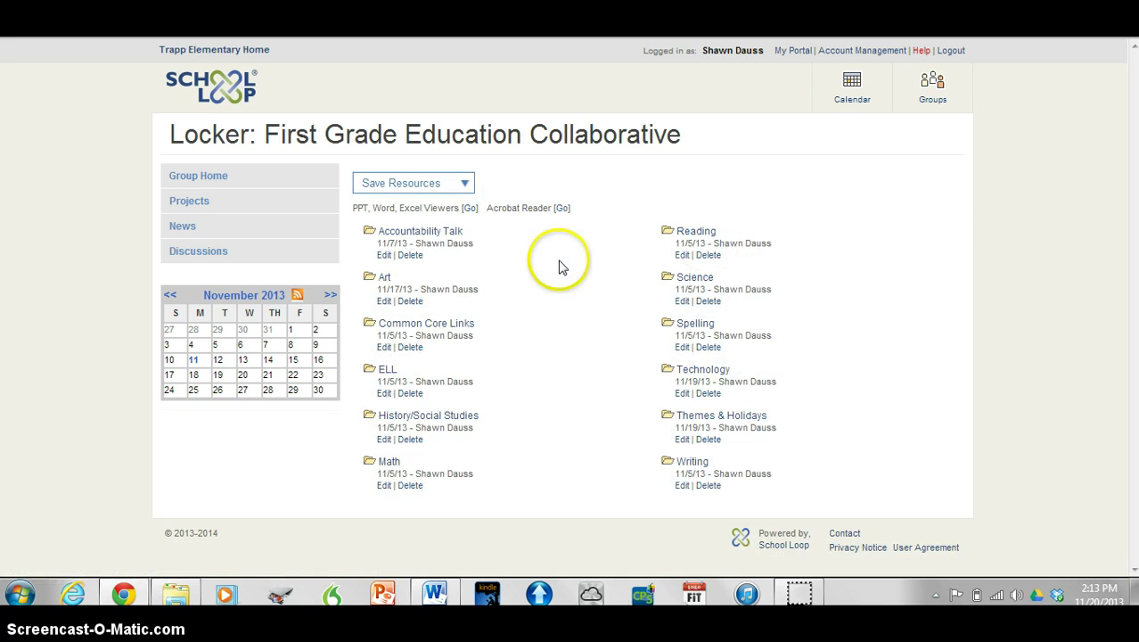
{"action": "left_click", "coordinate": [696, 233]}
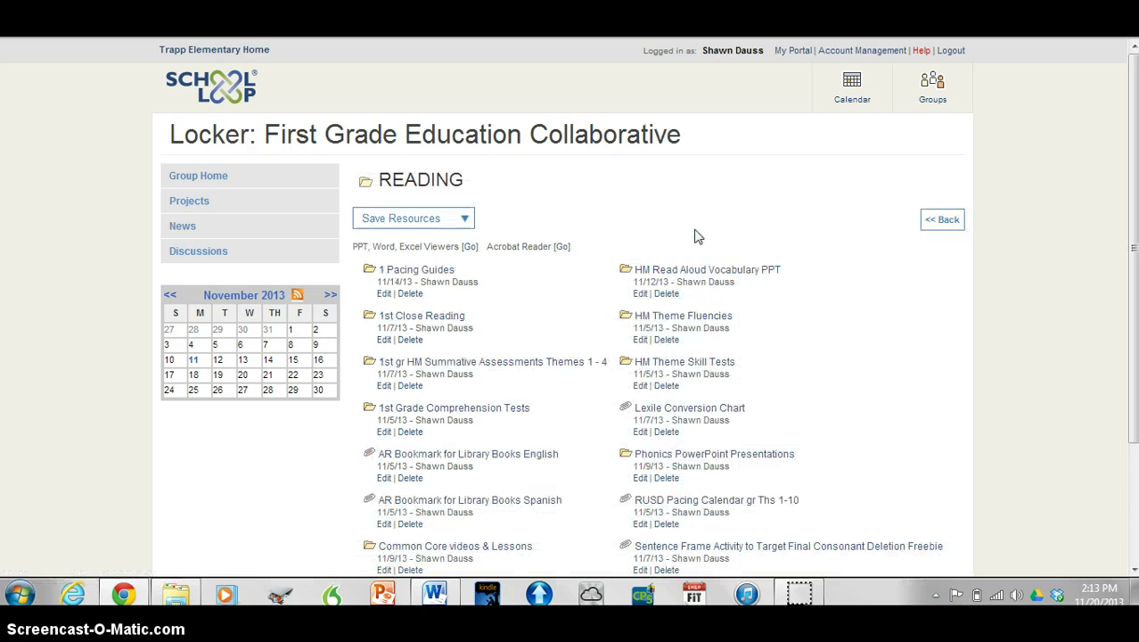
{"action": "scroll", "coordinate": [775, 333], "scroll_direction": "down", "scroll_amount": 3}
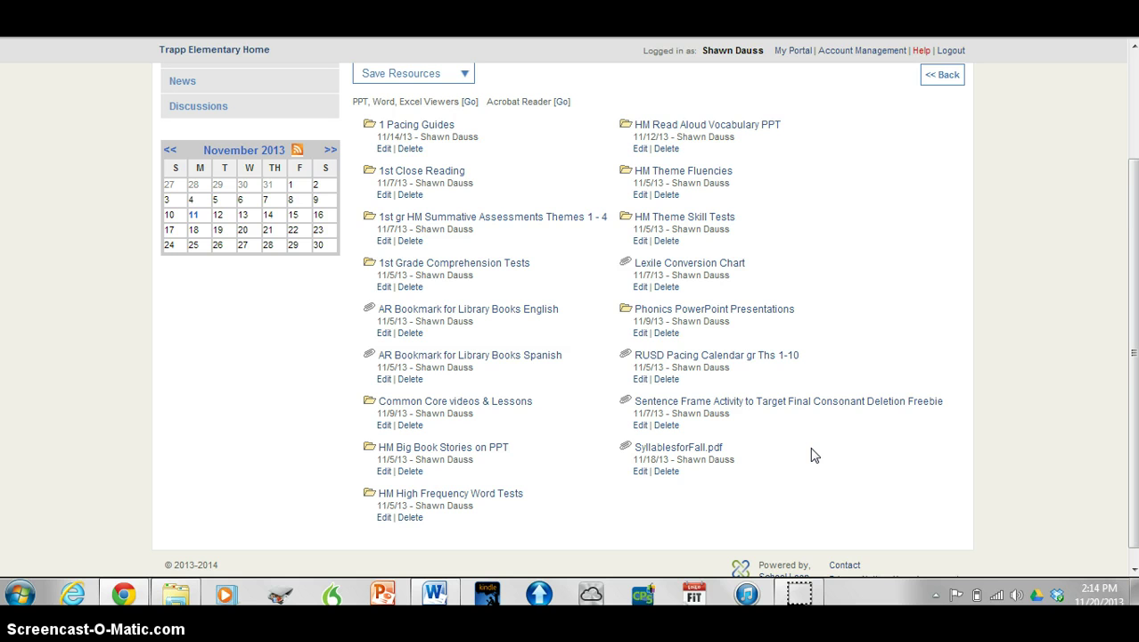
{"action": "left_click", "coordinate": [944, 78]}
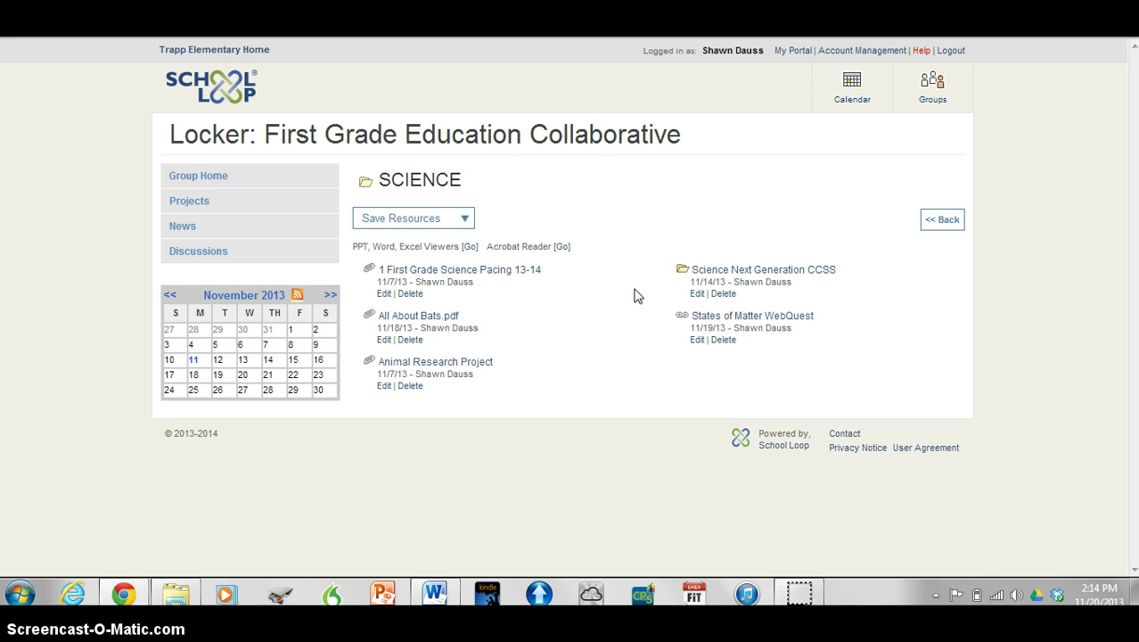
{"action": "left_click", "coordinate": [946, 224]}
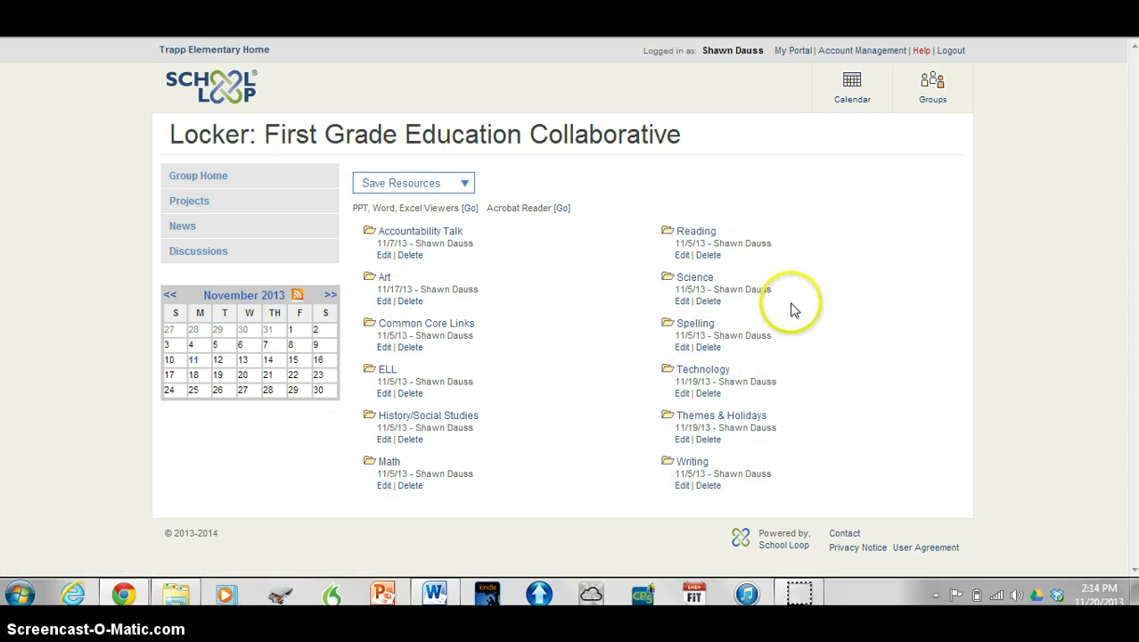
{"action": "left_click", "coordinate": [710, 328]}
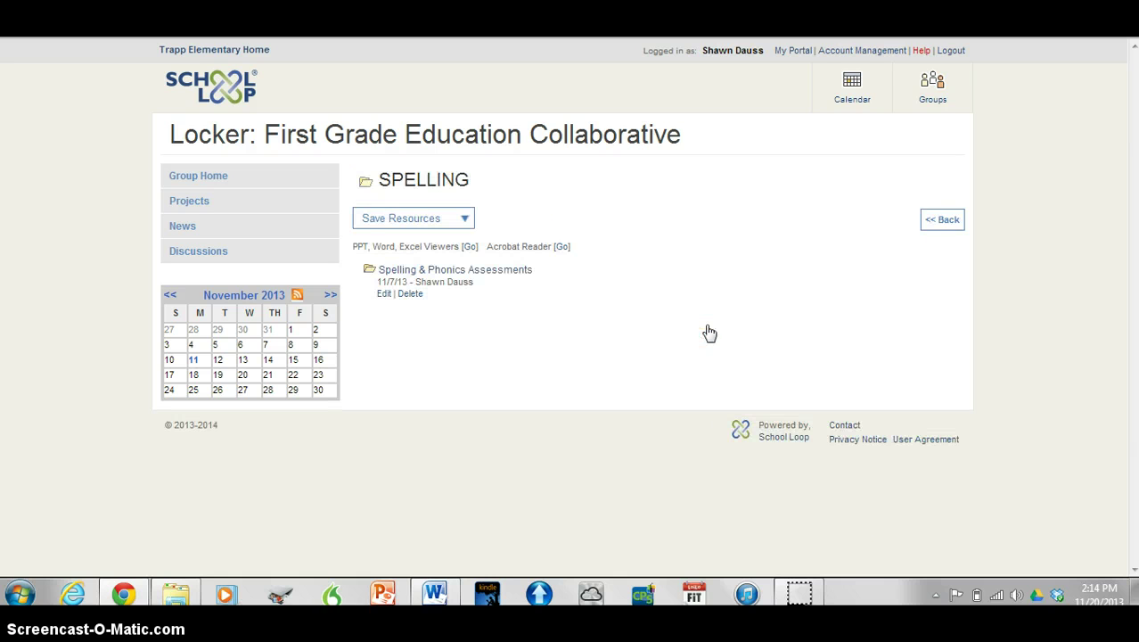
{"action": "left_click", "coordinate": [468, 273]}
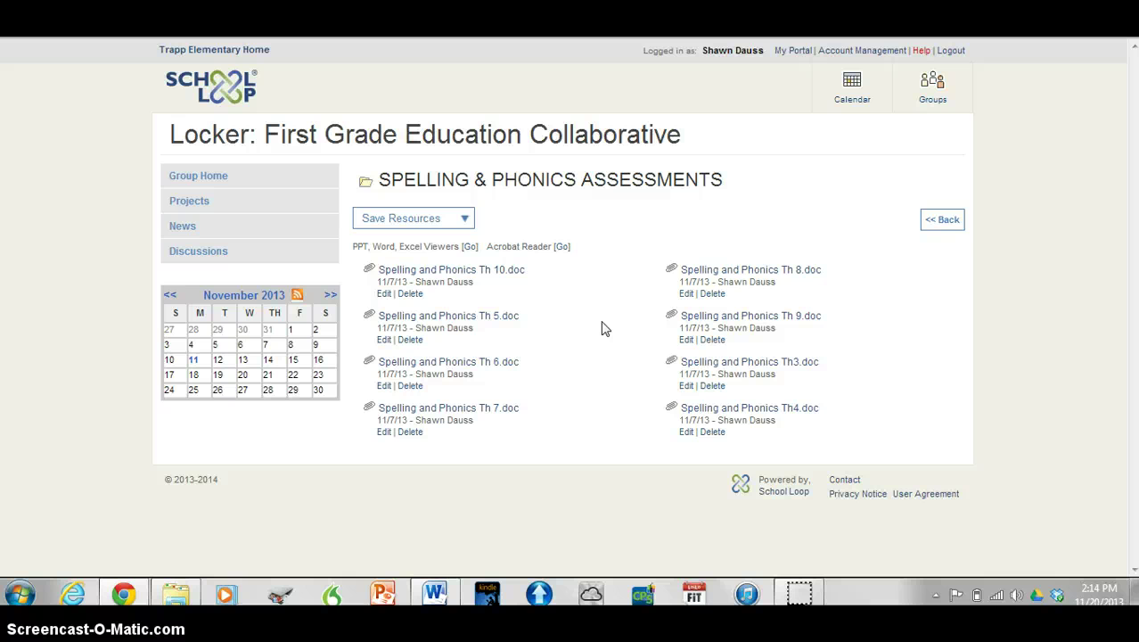
{"action": "left_click", "coordinate": [946, 222]}
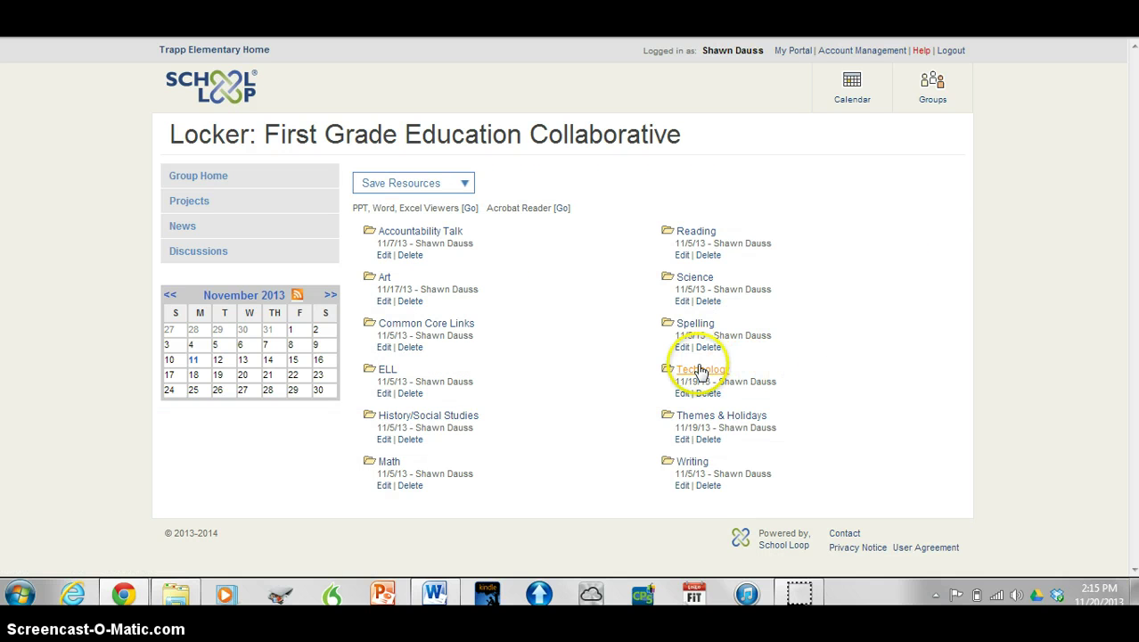
{"action": "left_click", "coordinate": [701, 372]}
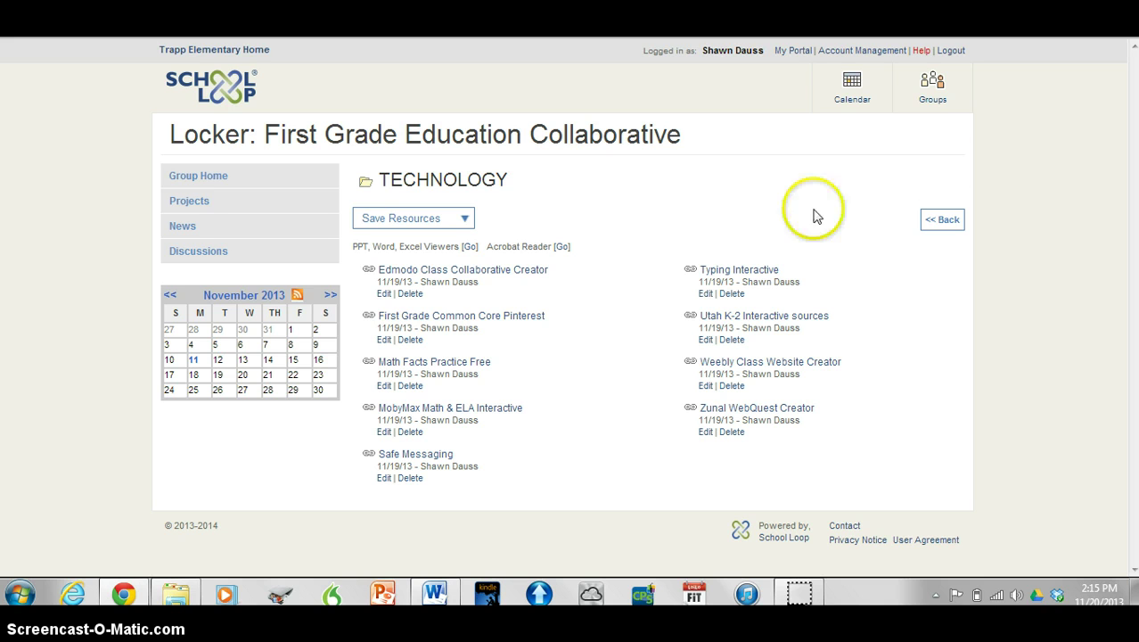
{"action": "left_click", "coordinate": [946, 223]}
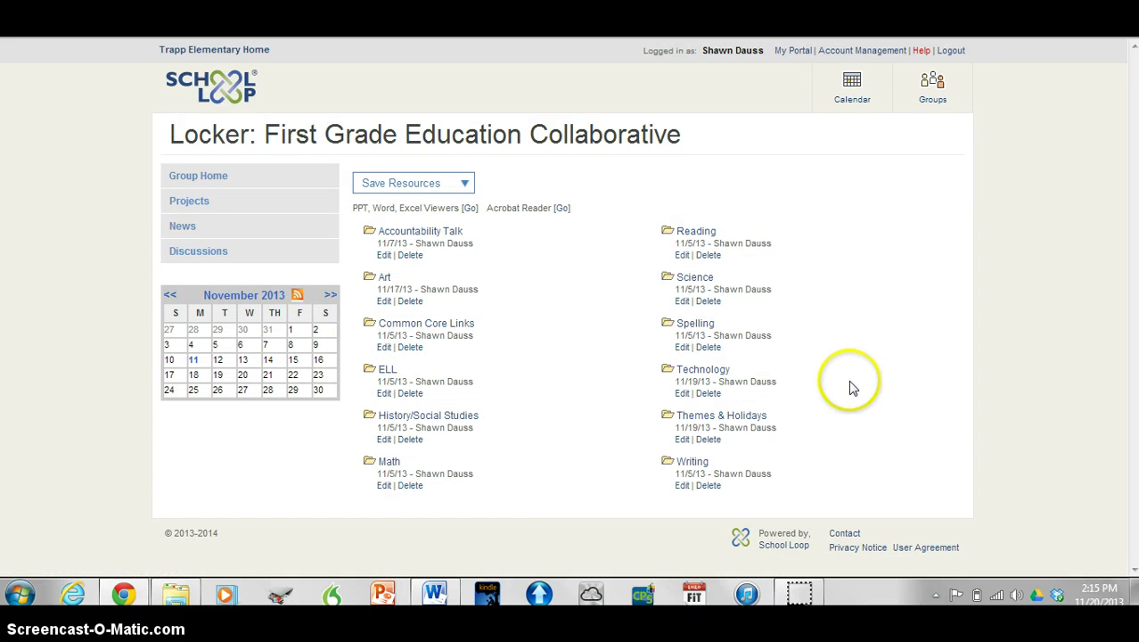
{"action": "left_click", "coordinate": [701, 417]}
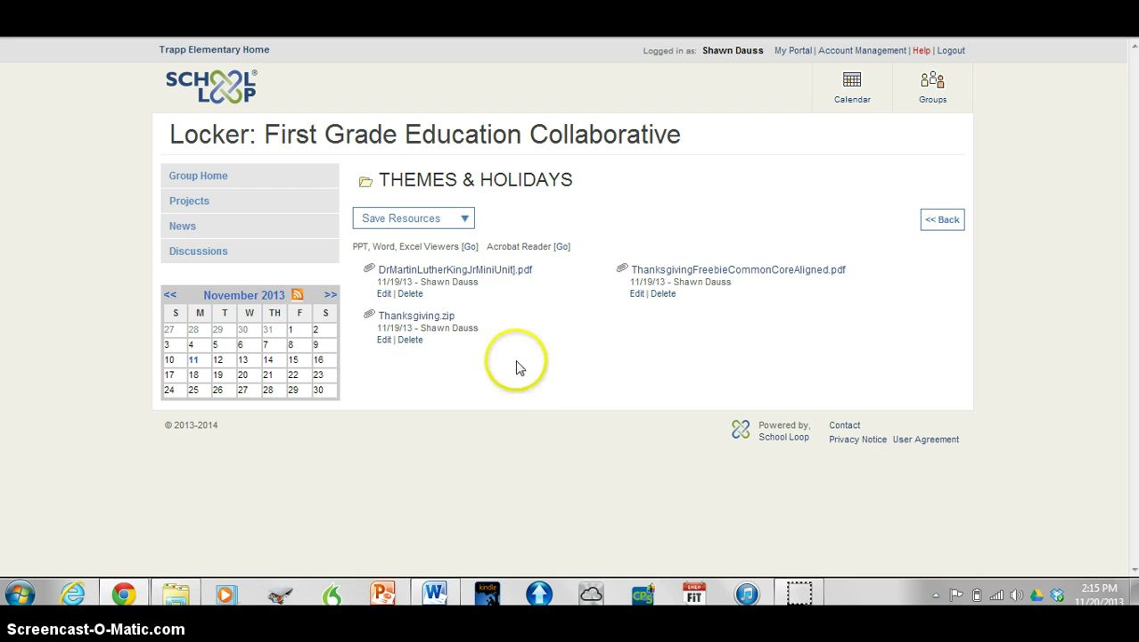
{"action": "left_click", "coordinate": [945, 223]}
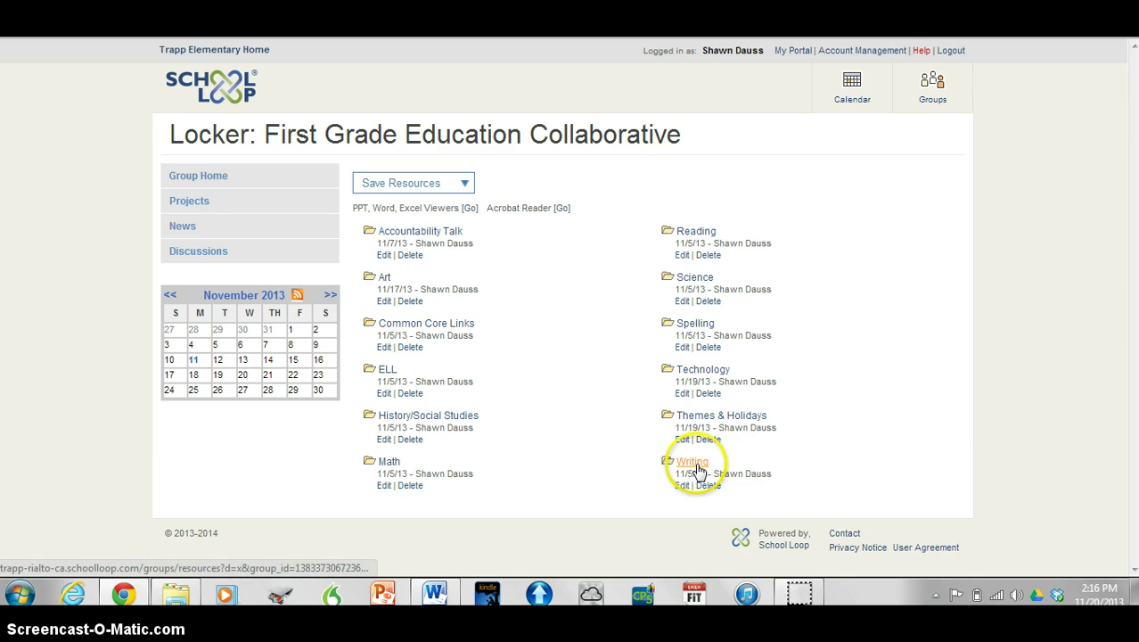
{"action": "left_click", "coordinate": [694, 464]}
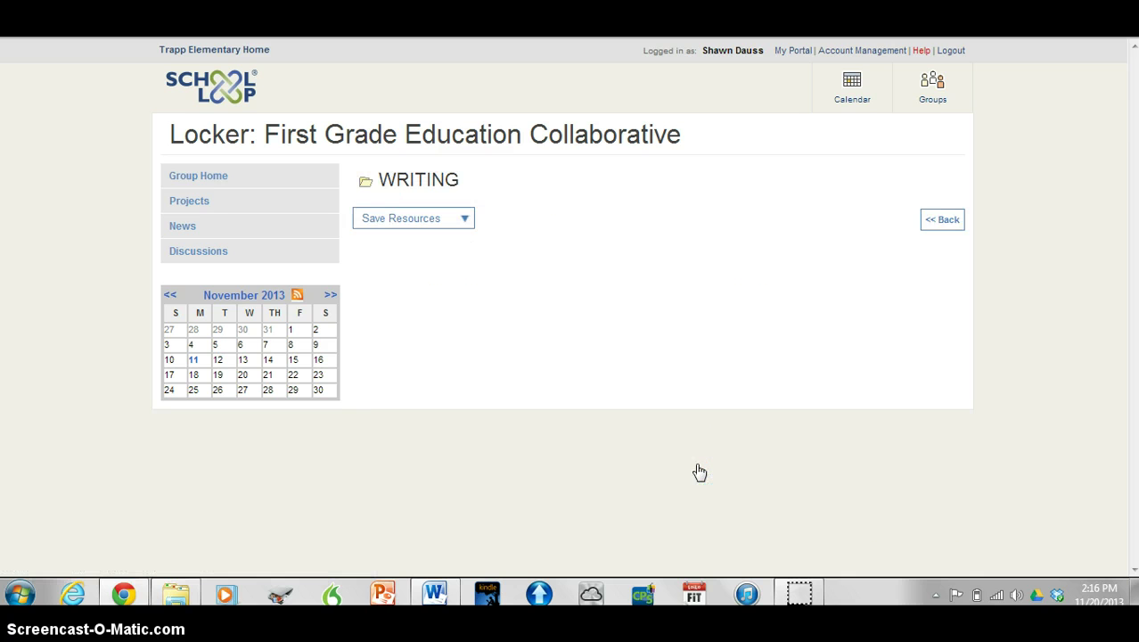
{"action": "left_click", "coordinate": [660, 363]}
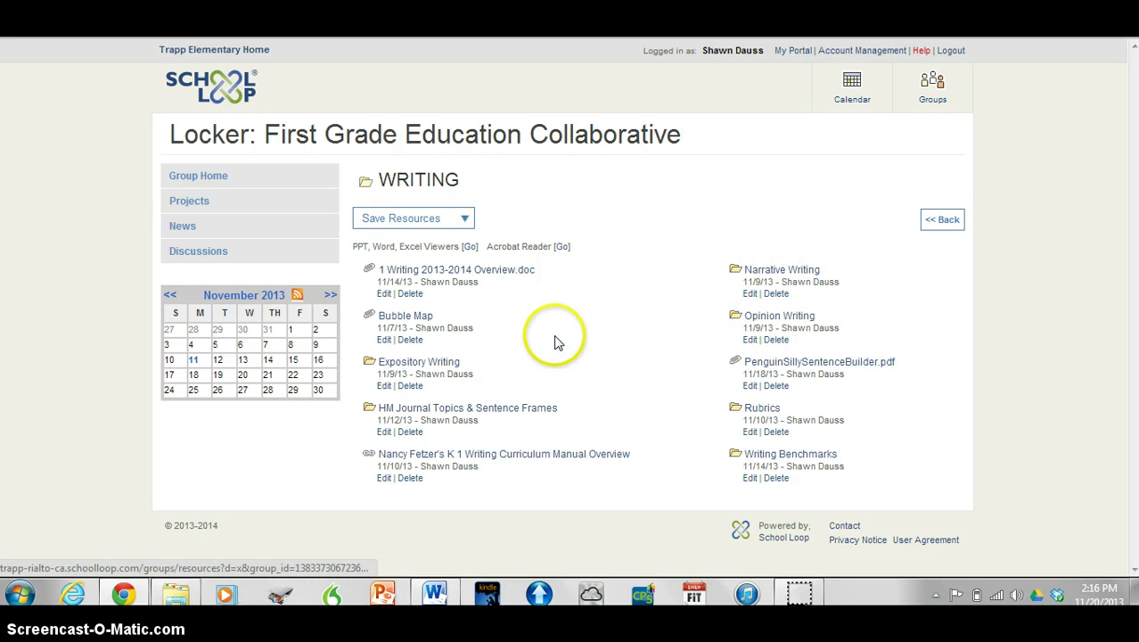
{"action": "left_click", "coordinate": [412, 365]}
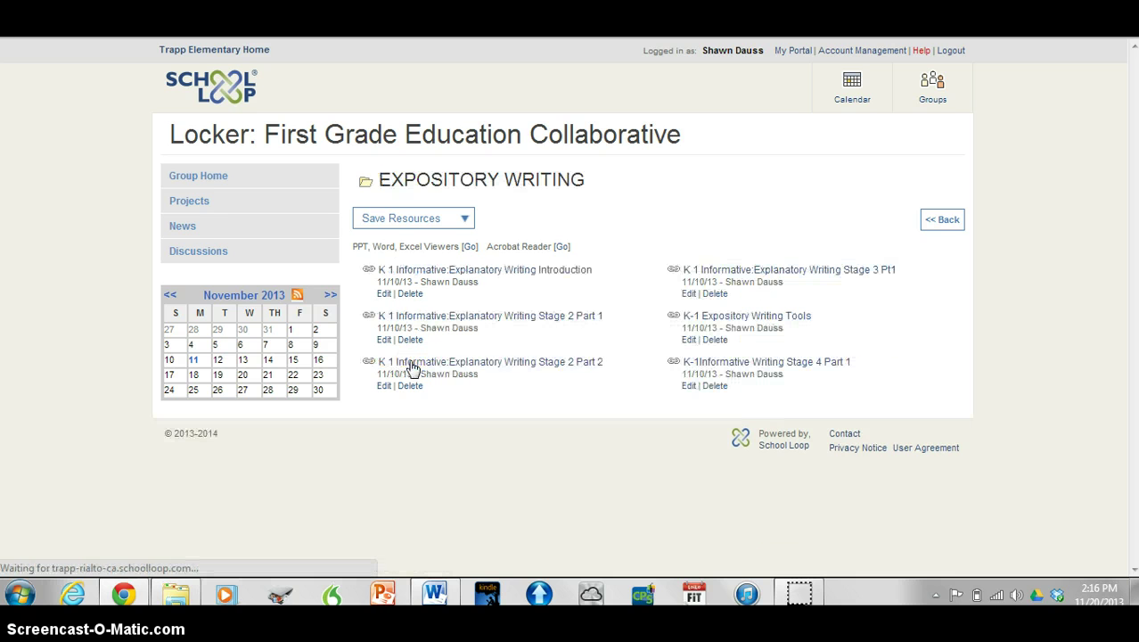
{"action": "left_click", "coordinate": [540, 394]}
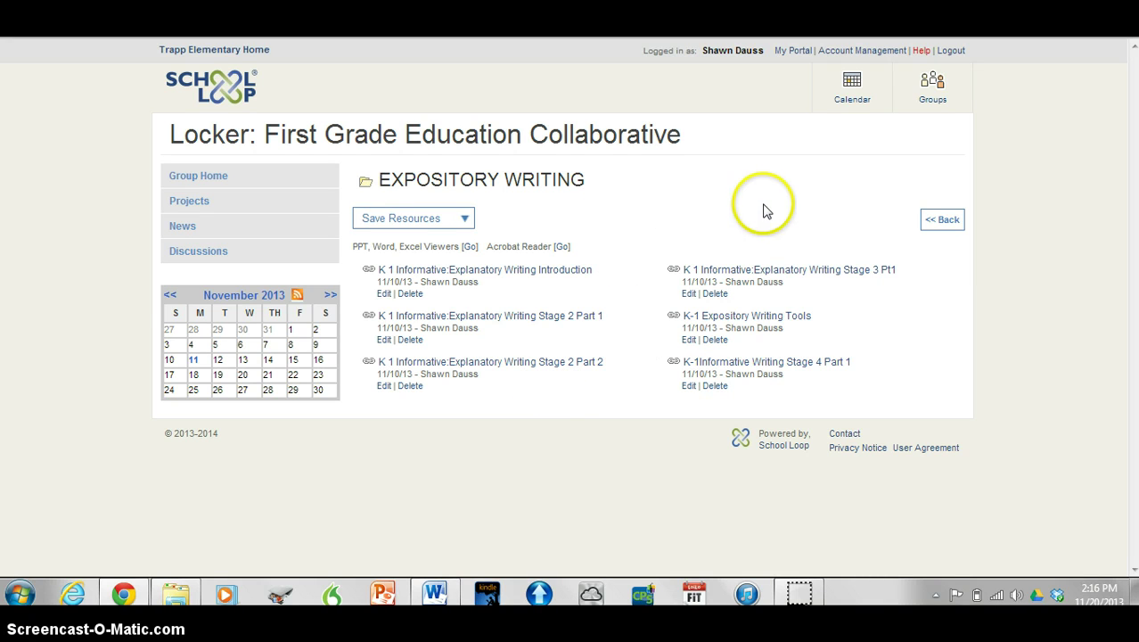
{"action": "left_click", "coordinate": [939, 223]}
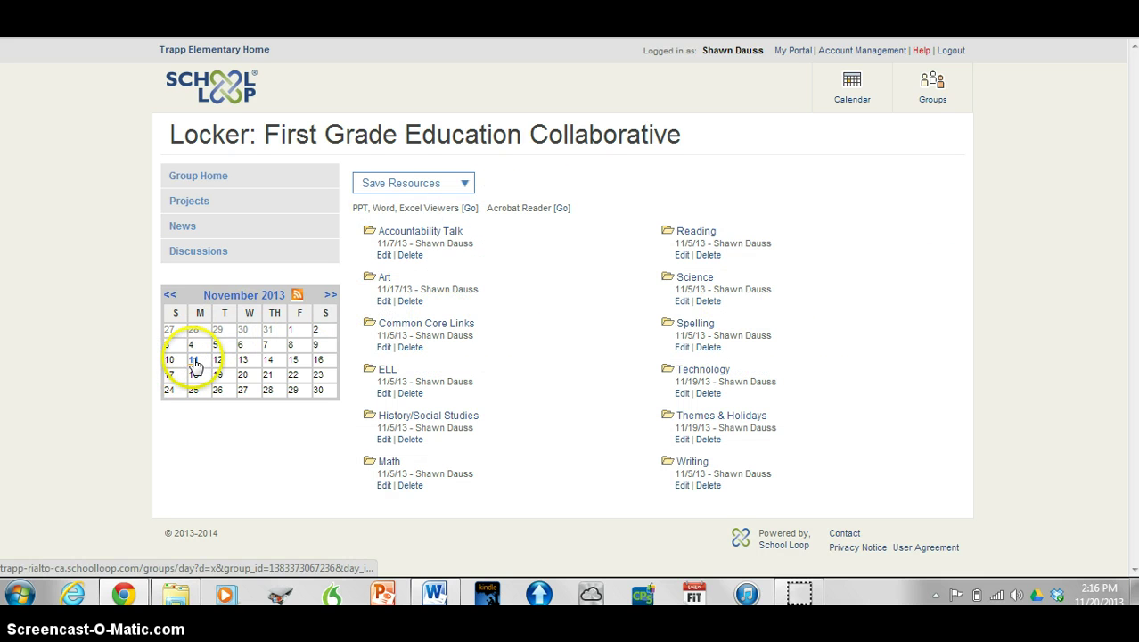
Check the calendar entry for date 11, then return to the collaborative's Group Home
{"action": "mouse_move", "coordinate": [194, 363]}
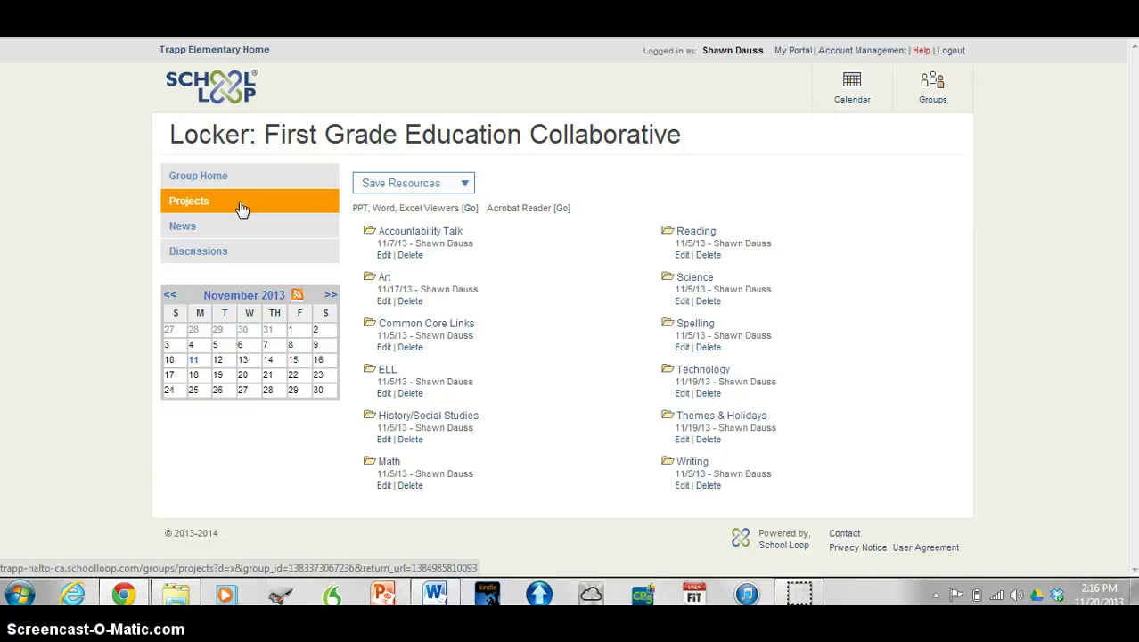
{"action": "left_click", "coordinate": [241, 178]}
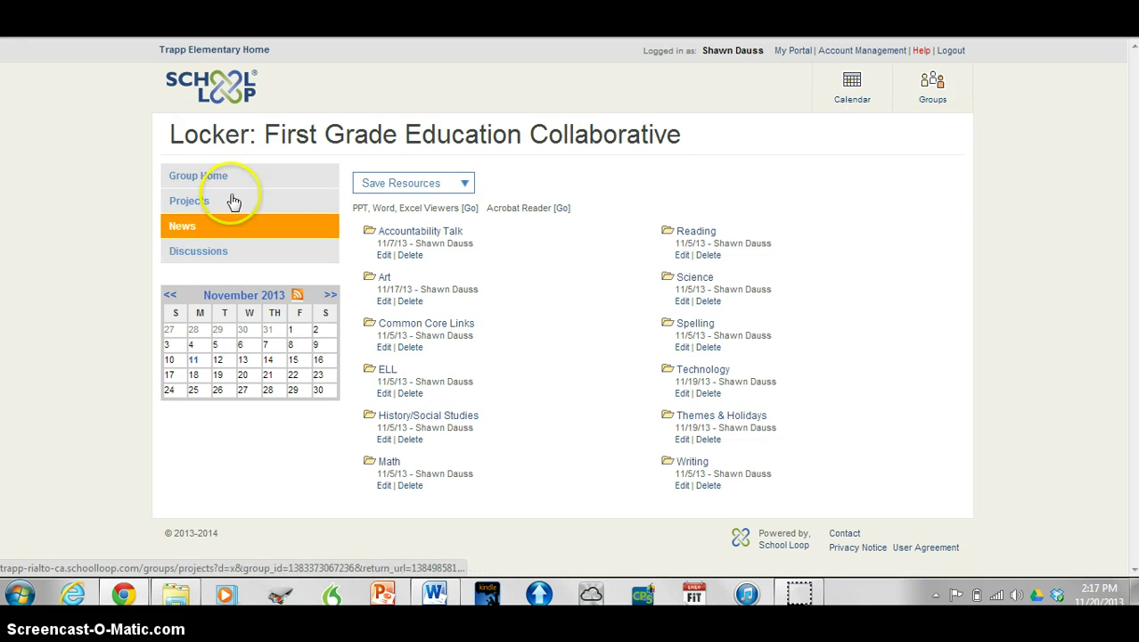
{"action": "left_click", "coordinate": [230, 176]}
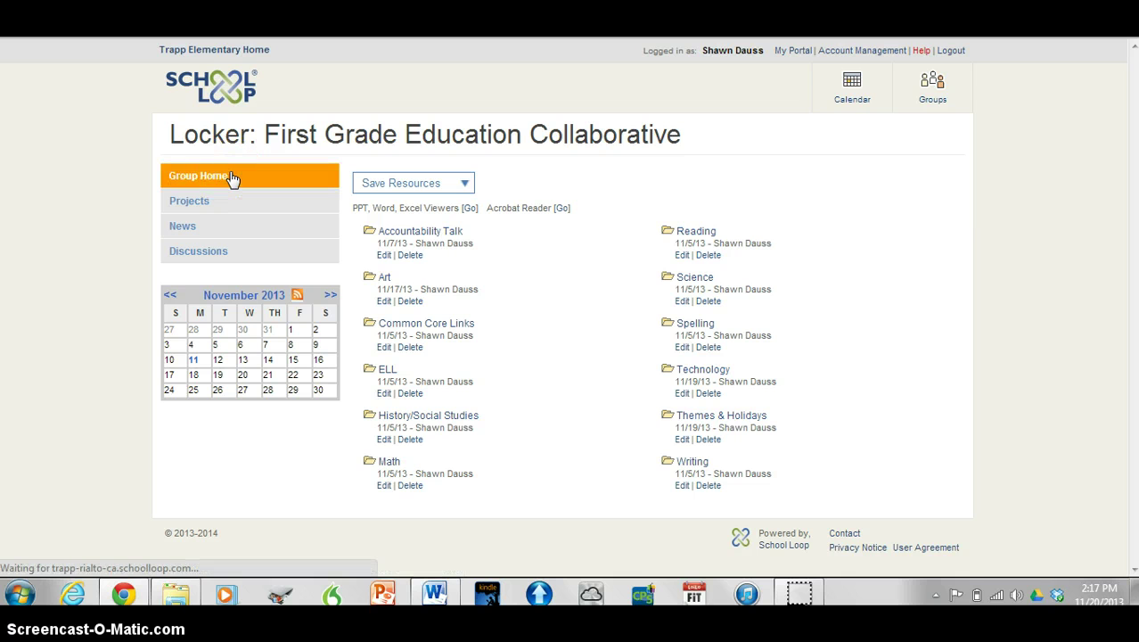